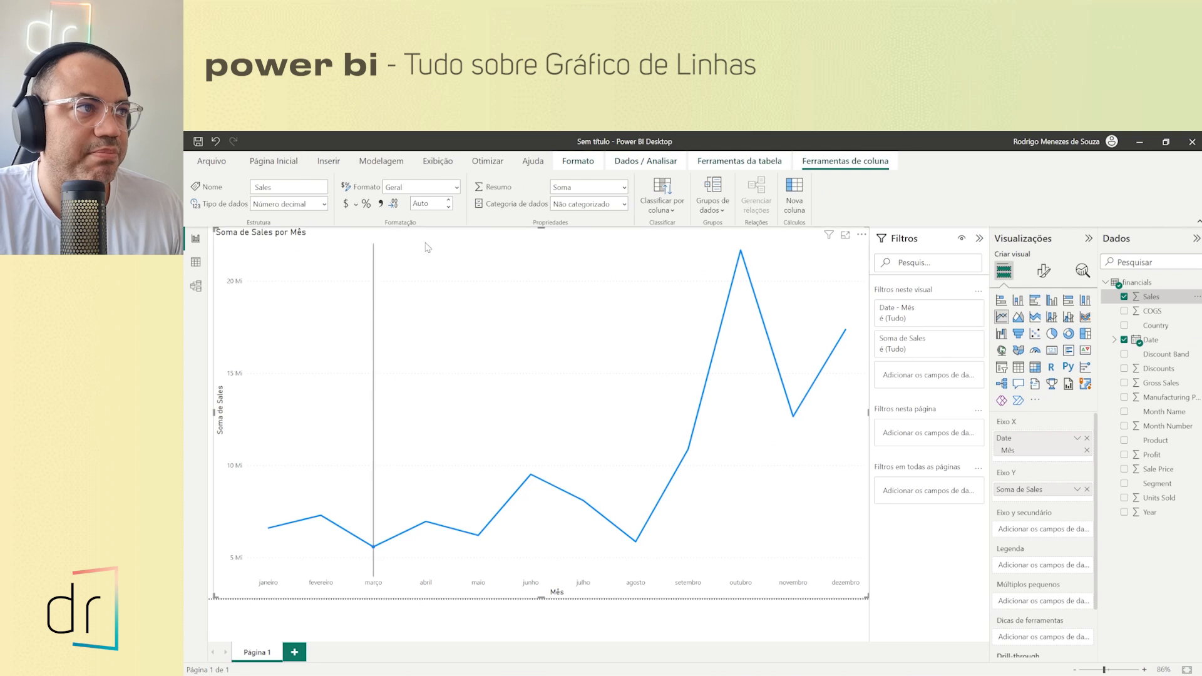
Step: Format the Sales column as currency with the $ Inglês (Estados Unidos) symbol
click(355, 205)
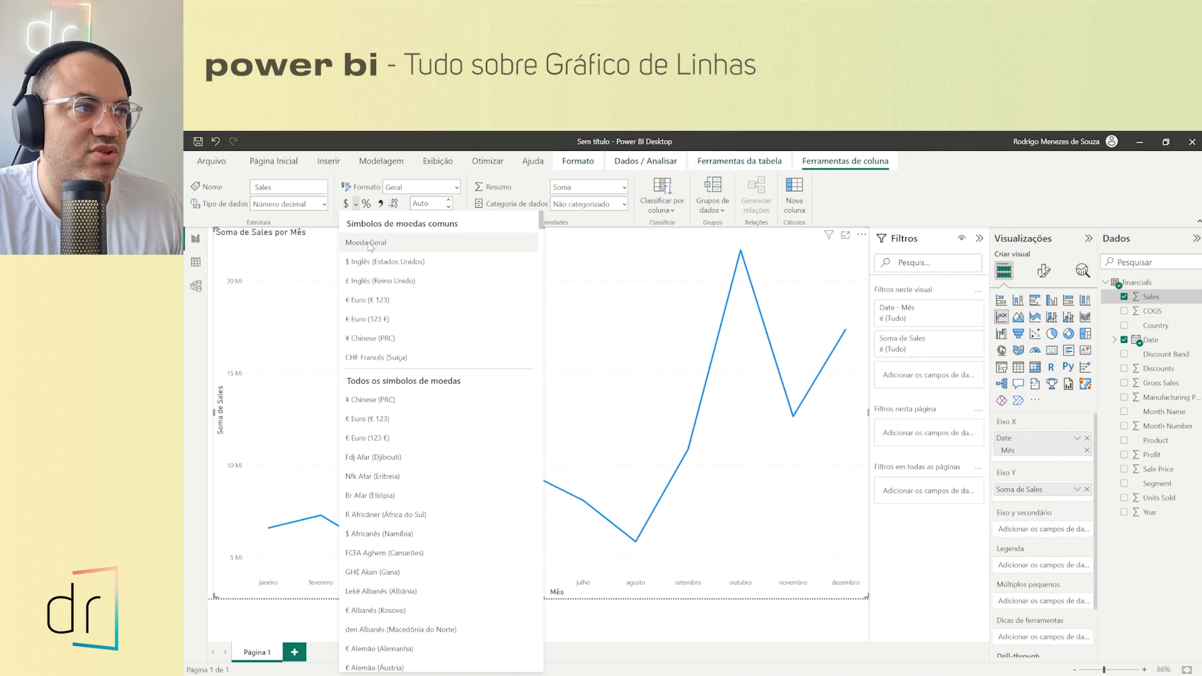
click(376, 261)
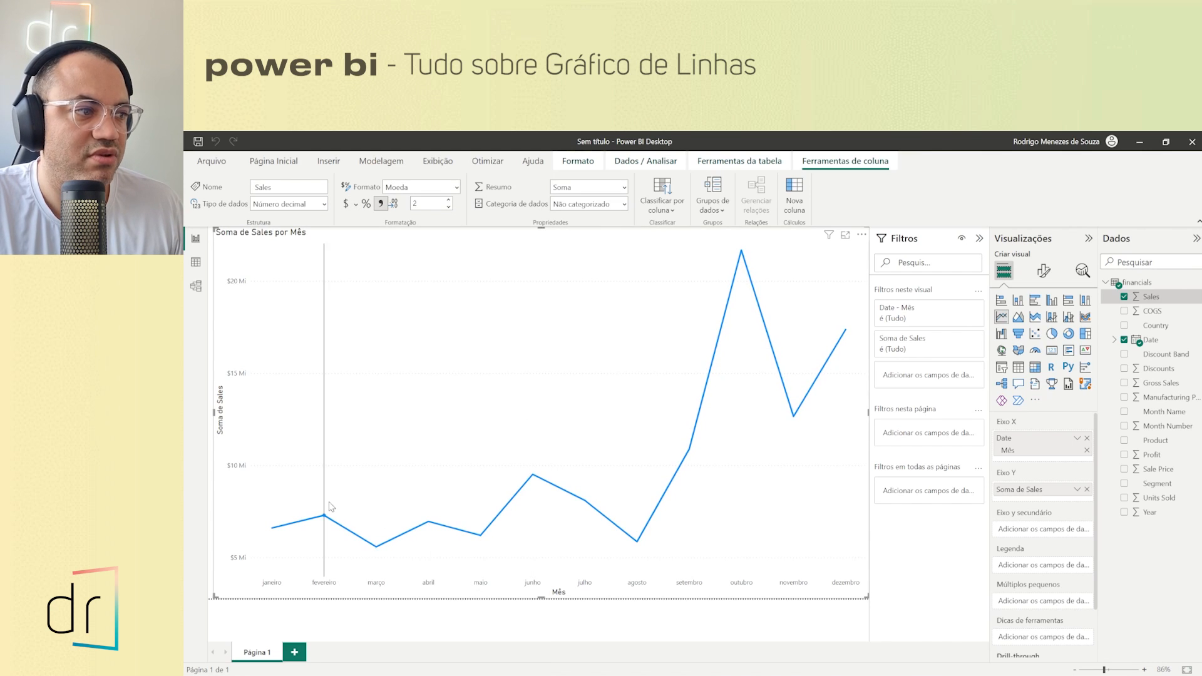
mouse_move(380, 521)
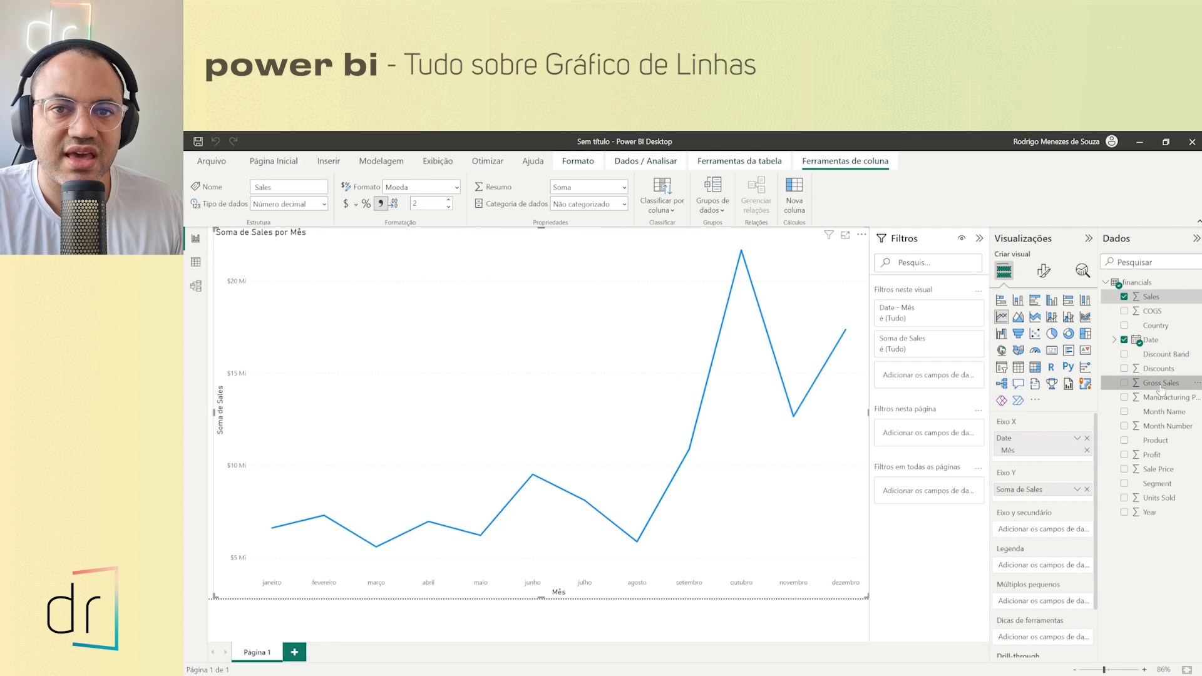
Step: Add Gross Sales to the line chart's tooltips and format that column as $ Inglês (Estados Unidos) currency
drag(1161, 388, 1041, 642)
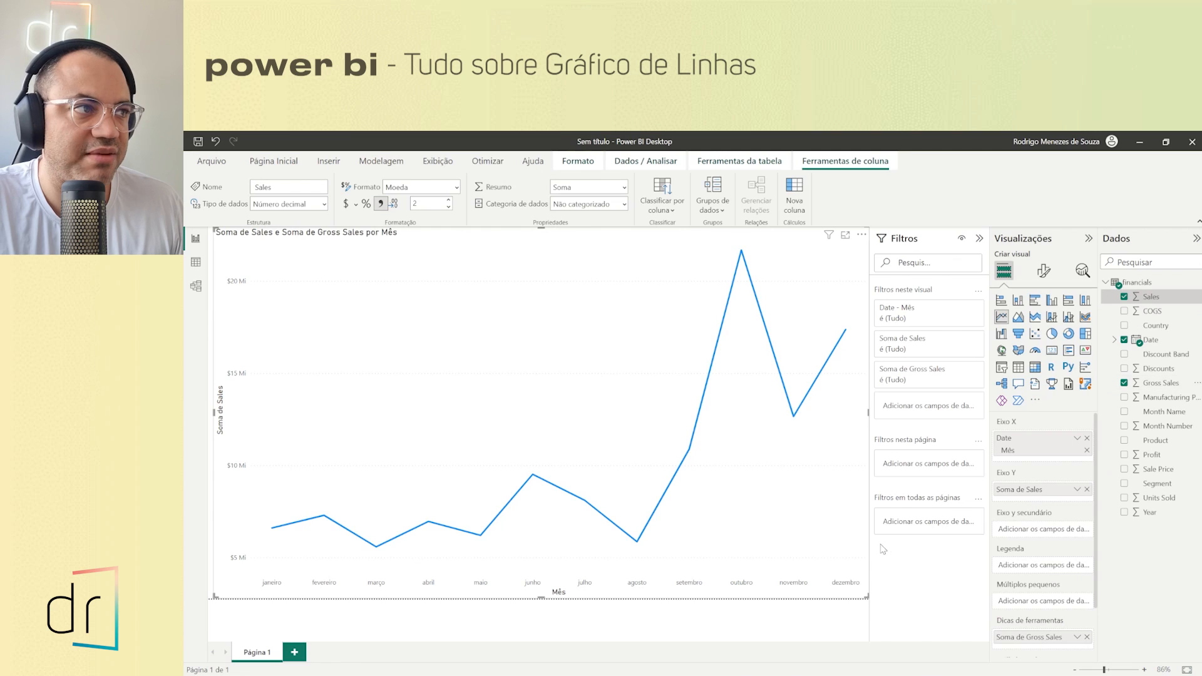
mouse_move(429, 517)
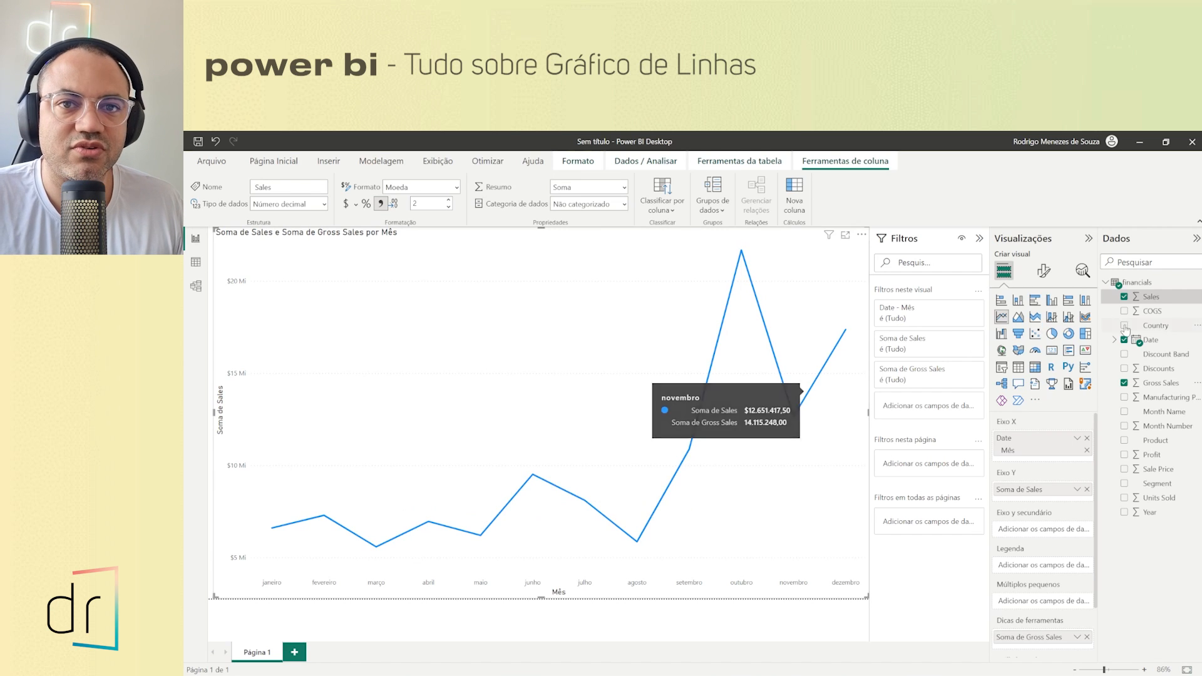
click(1161, 382)
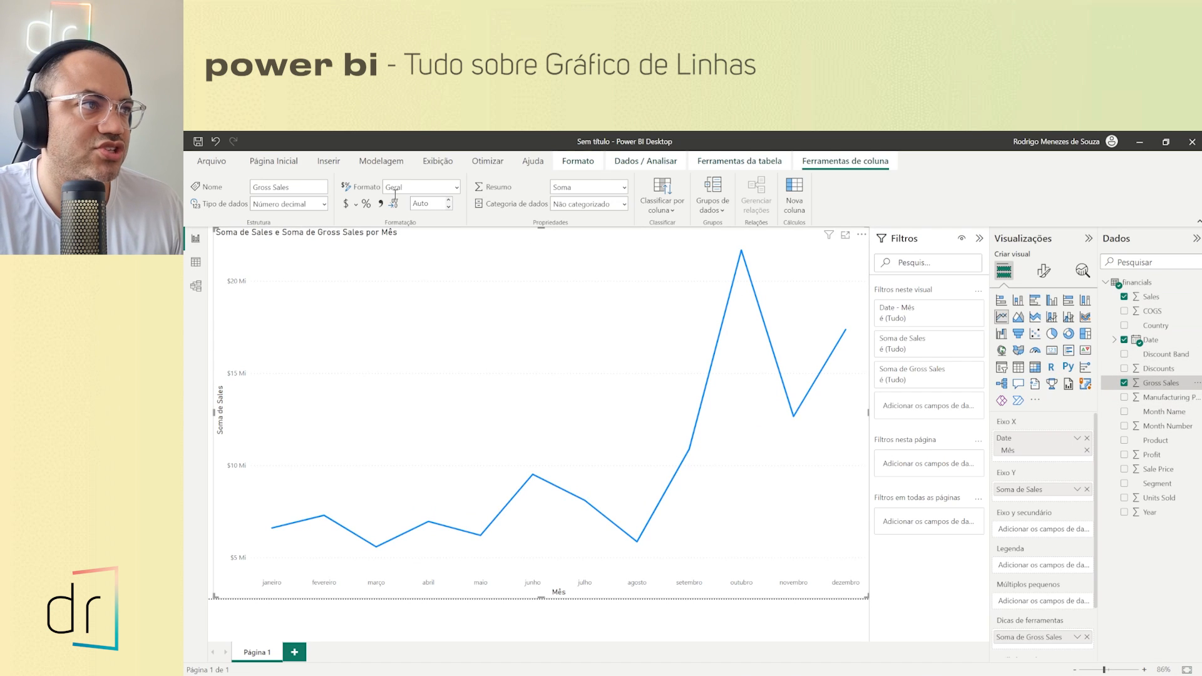
click(354, 205)
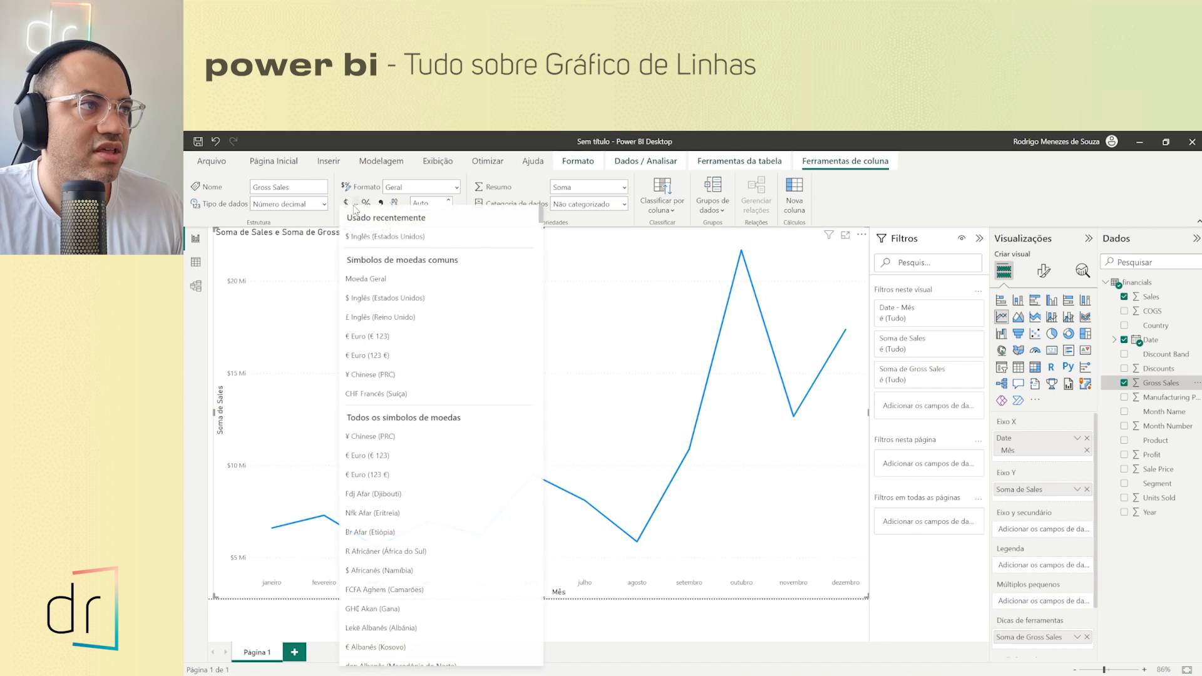
click(412, 245)
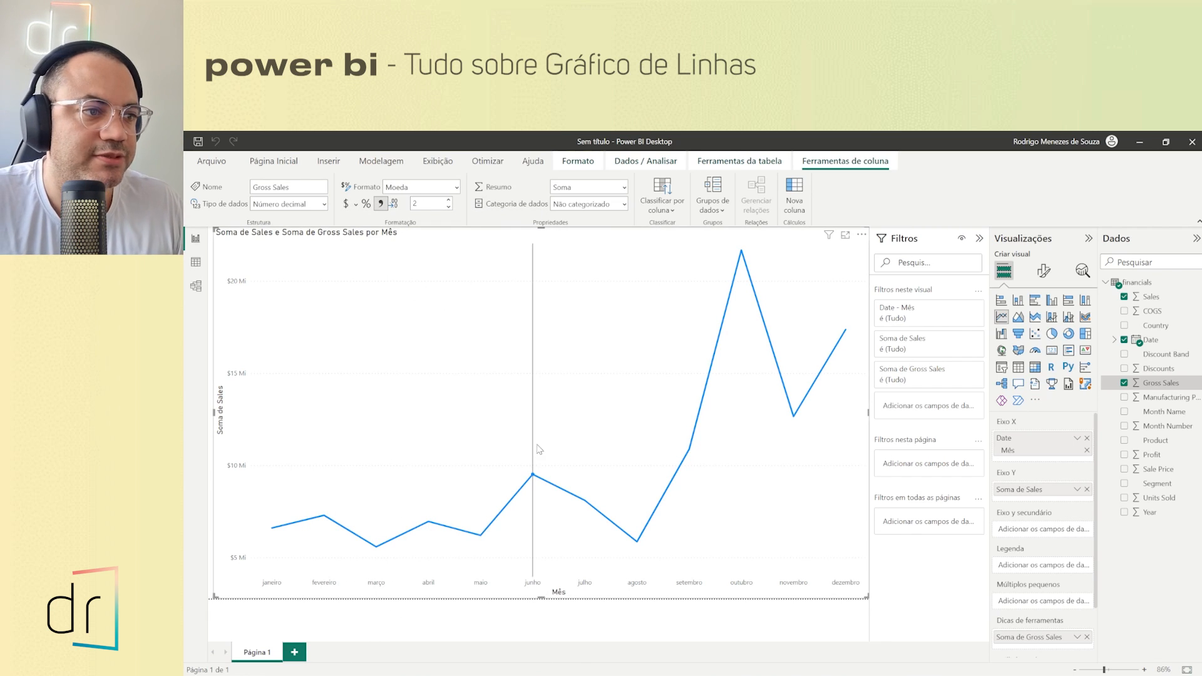
mouse_move(535, 461)
mouse_move(561, 482)
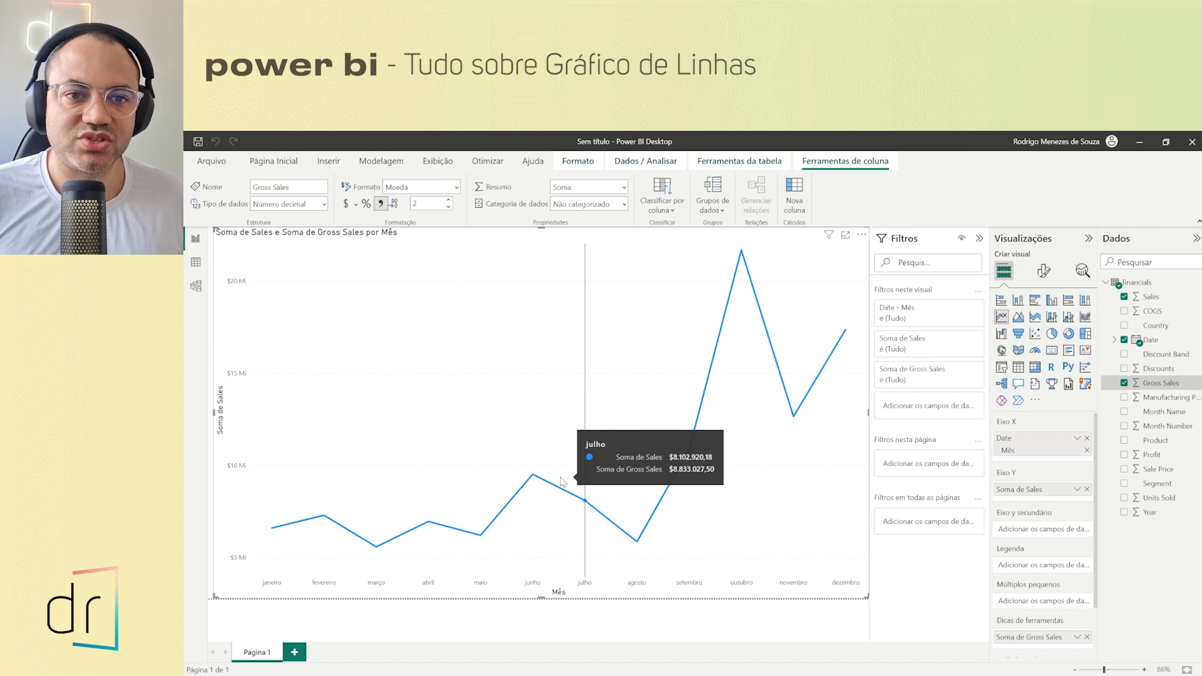
Step: Rename the chart's Y-axis field as "Total de Vendas" for this visual
double_click(1019, 492)
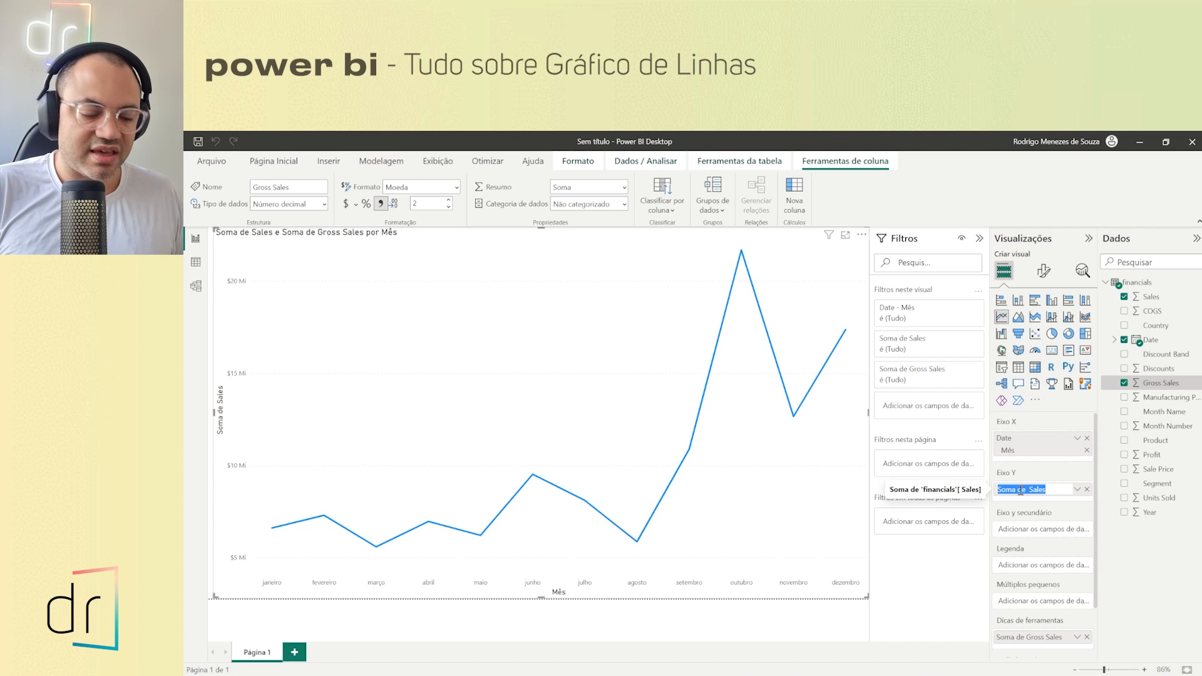
text(VEn)
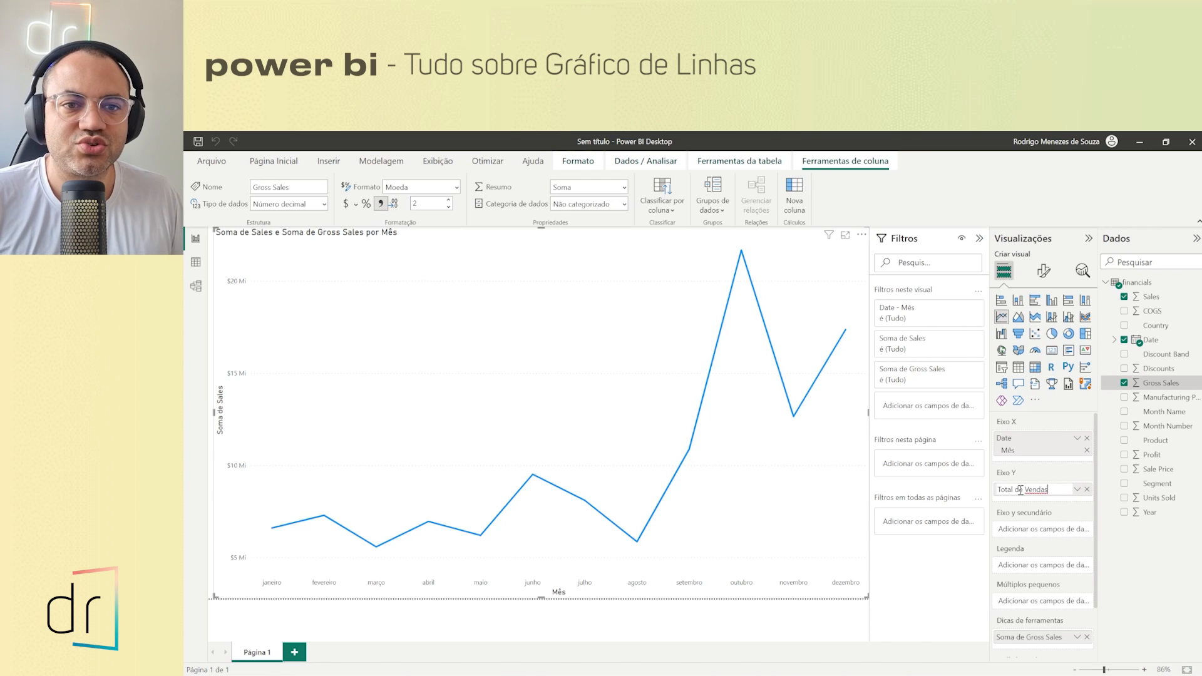
key(Return)
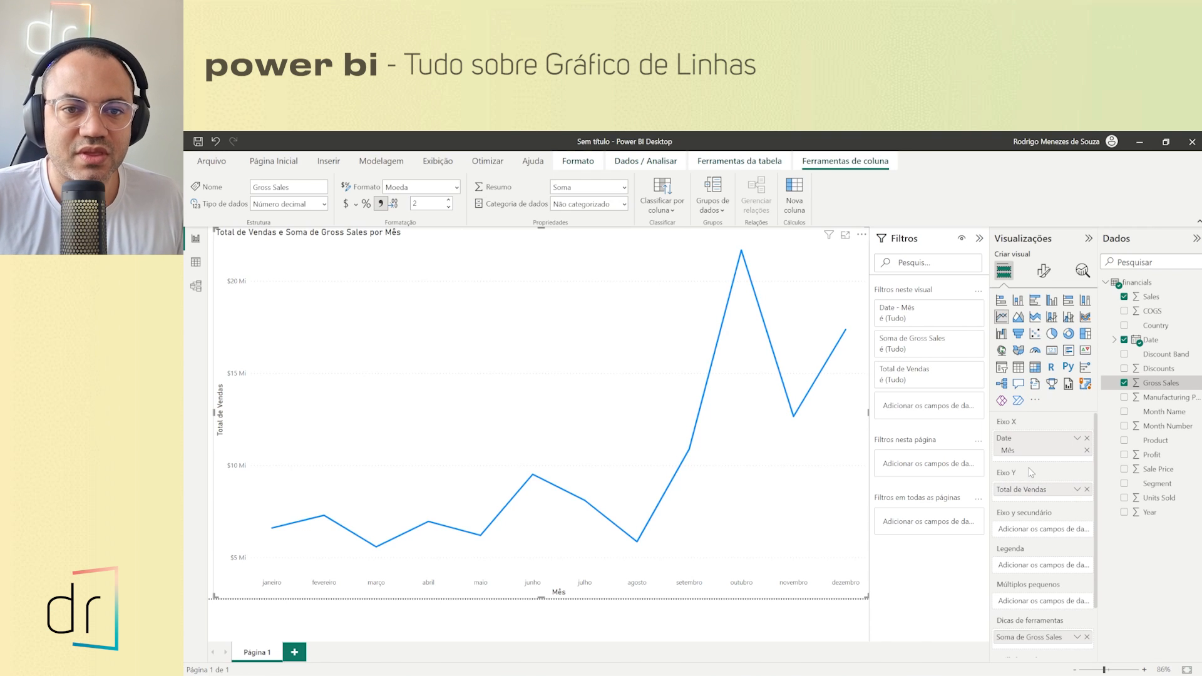
Step: Rename the Gross Sales tooltip field as "Faturamento Bruto" and check the tooltip on the line's data points
double_click(1024, 638)
text(Fat)
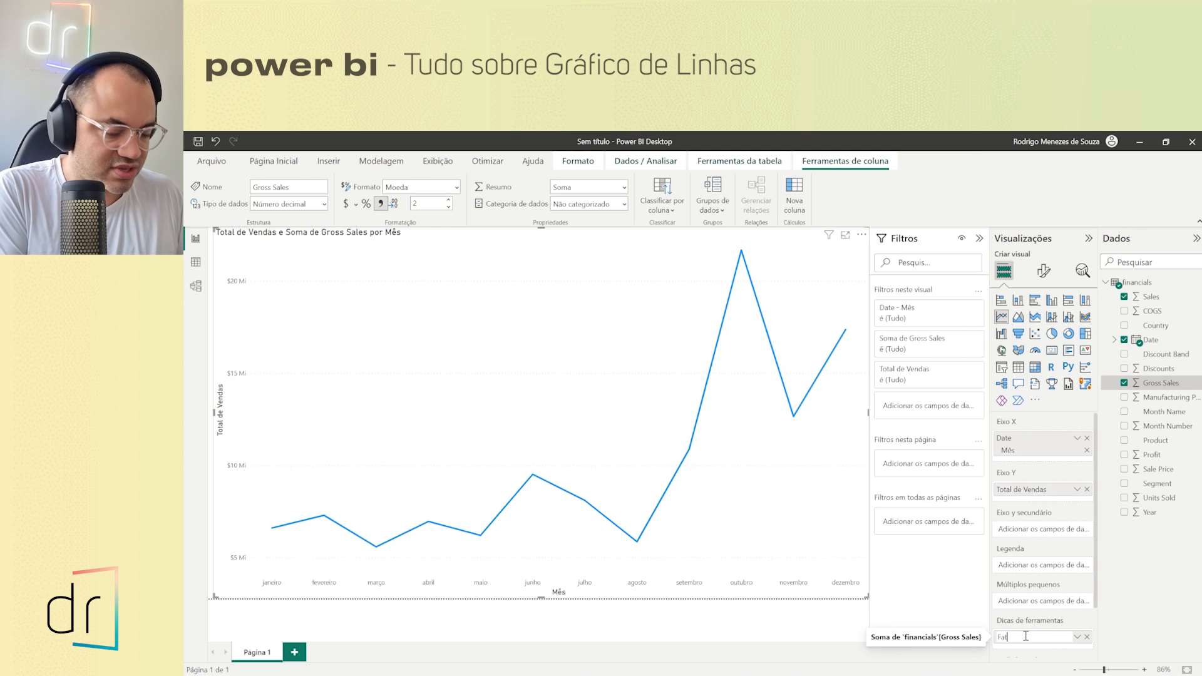
text(uramento Bruto)
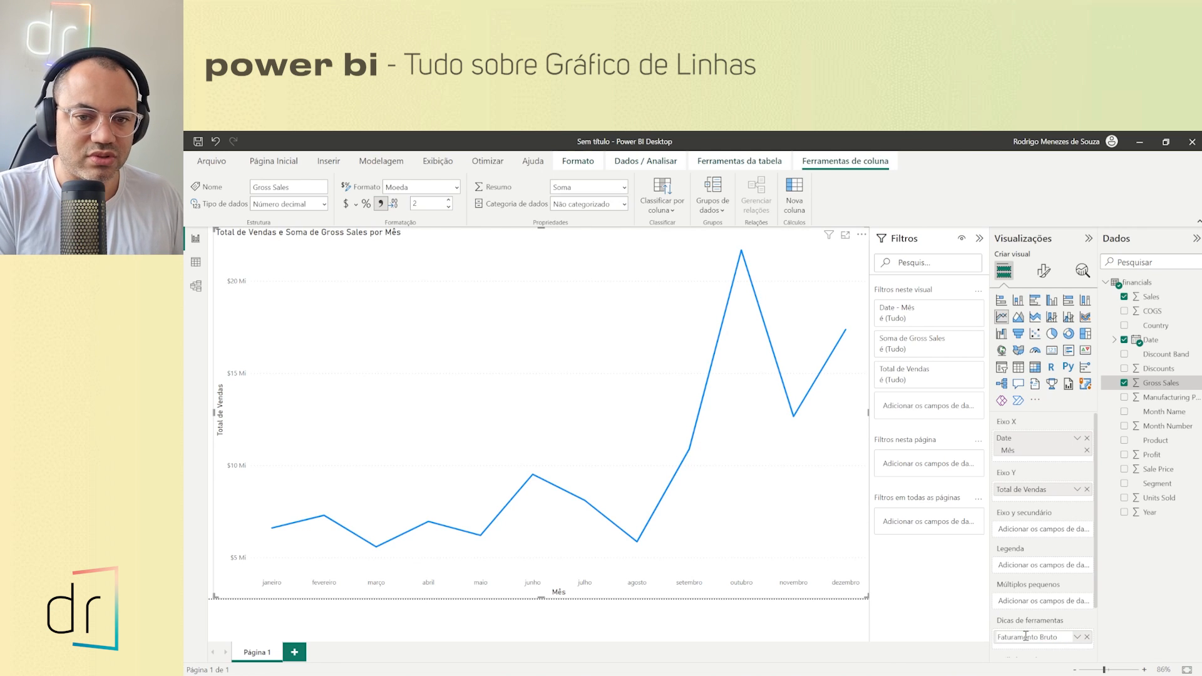
key(Return)
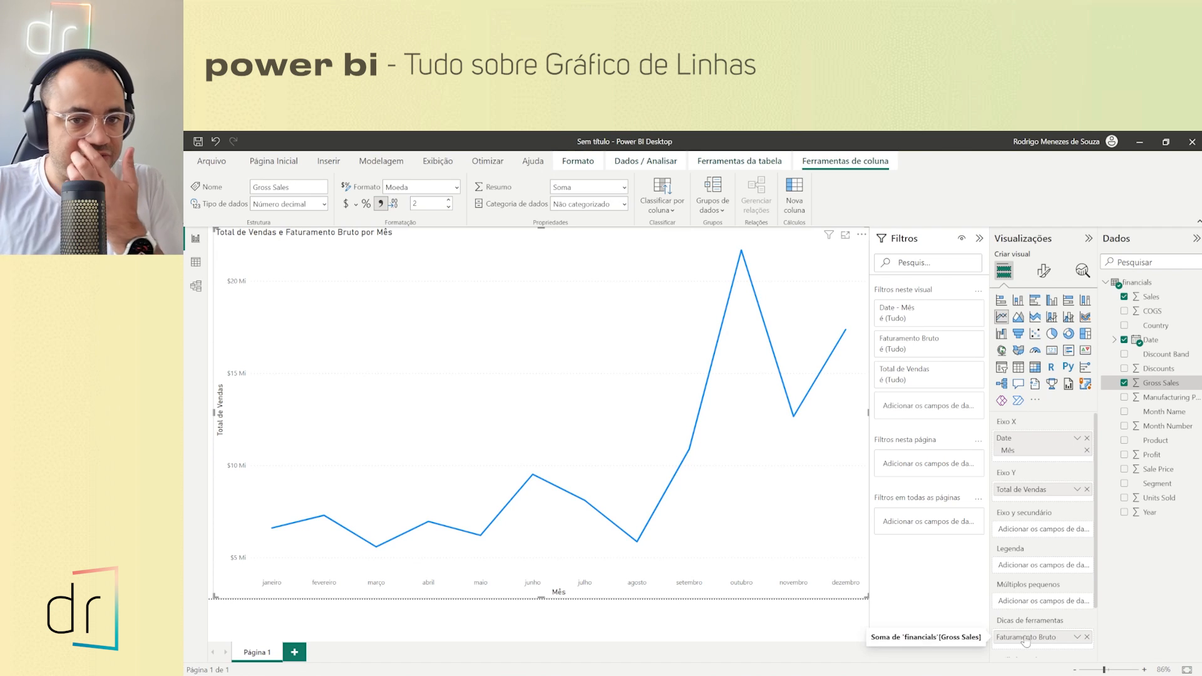
mouse_move(634, 535)
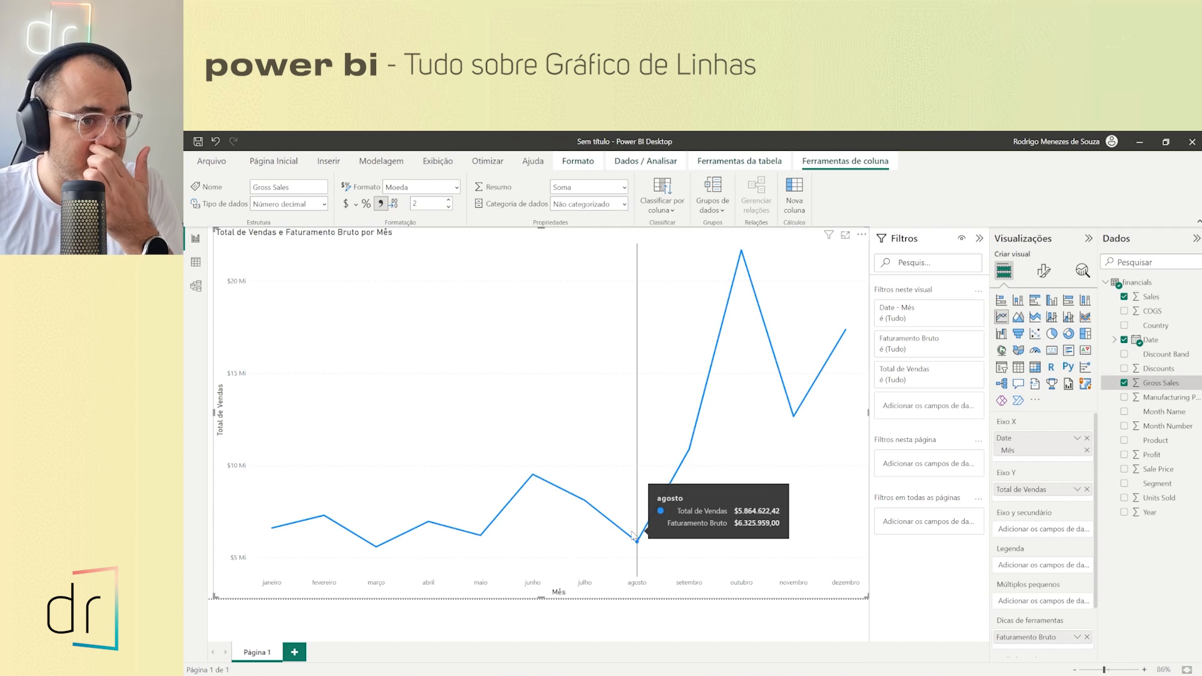
mouse_move(687, 447)
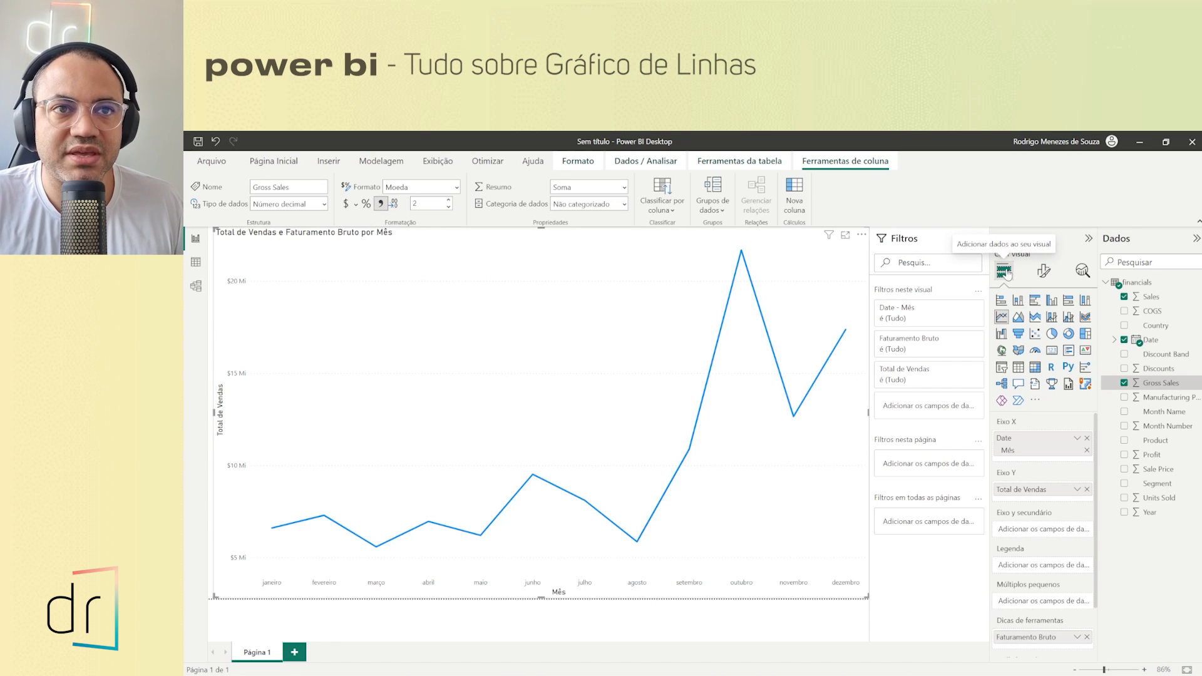
Step: Format the X-axis values with the Segoe UI Bold font, size 10, in black
click(1043, 271)
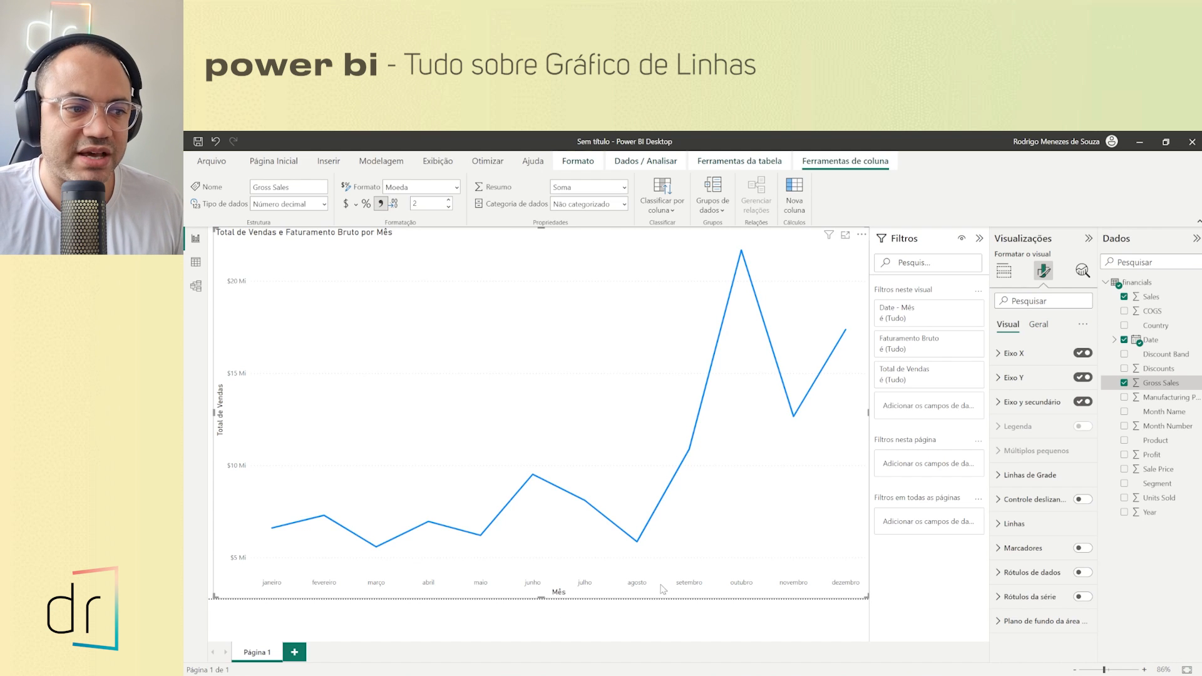
click(997, 355)
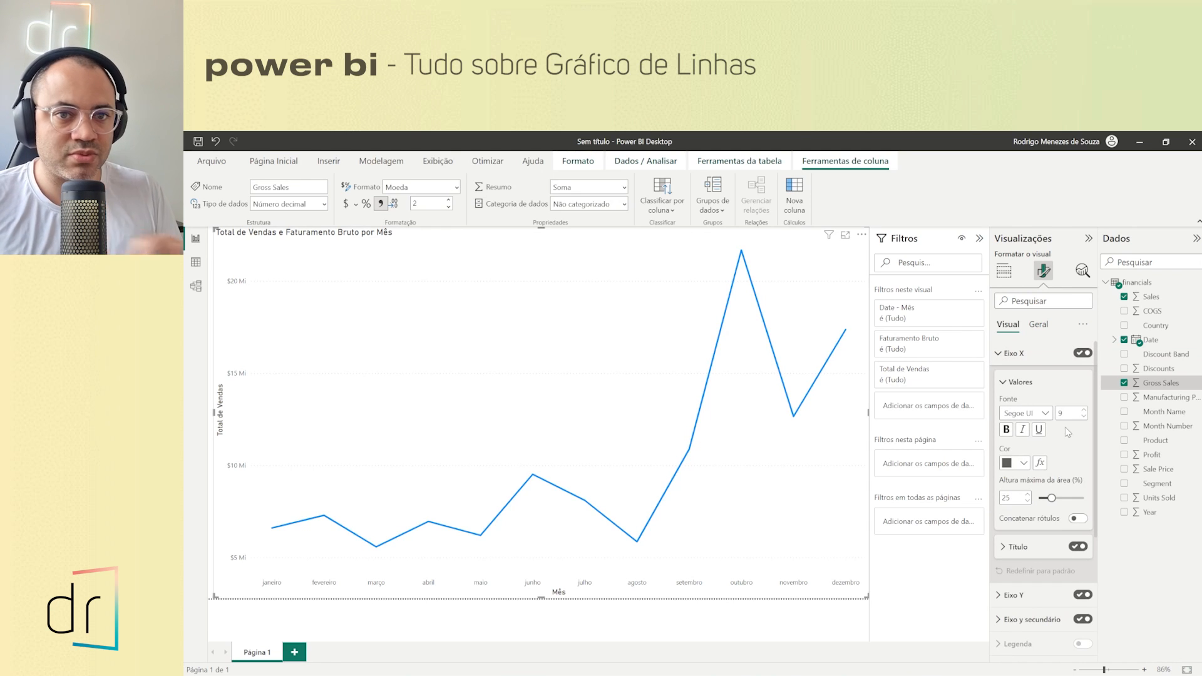
click(1038, 412)
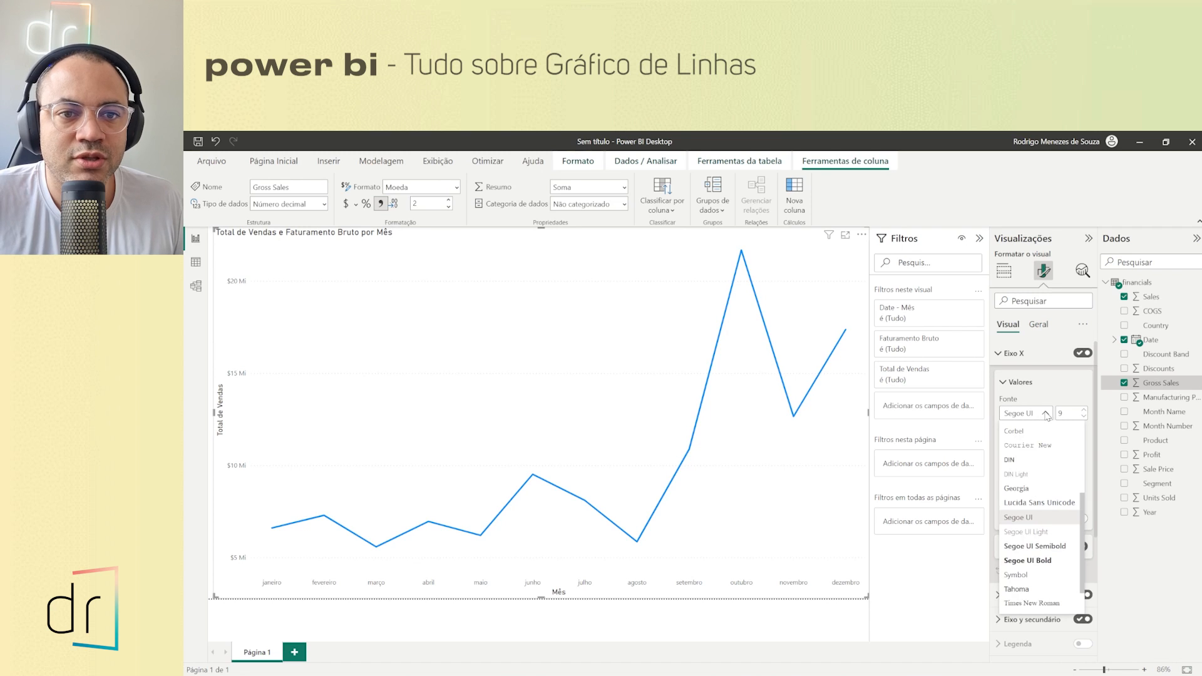
click(1026, 561)
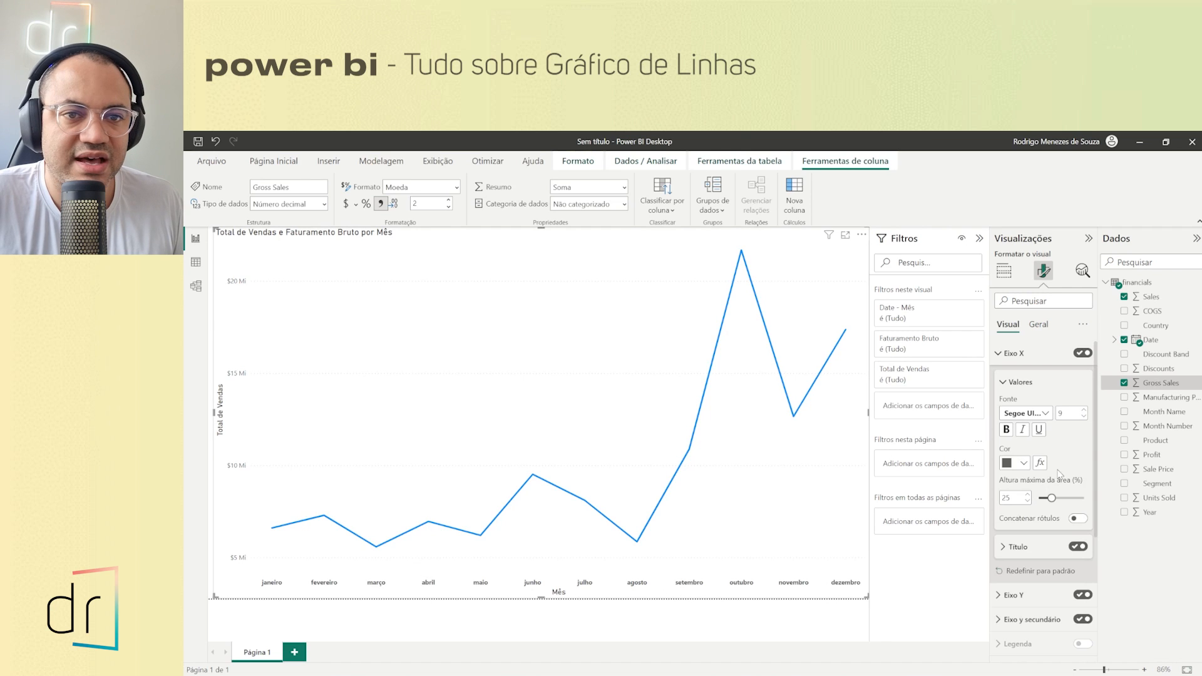
click(1083, 410)
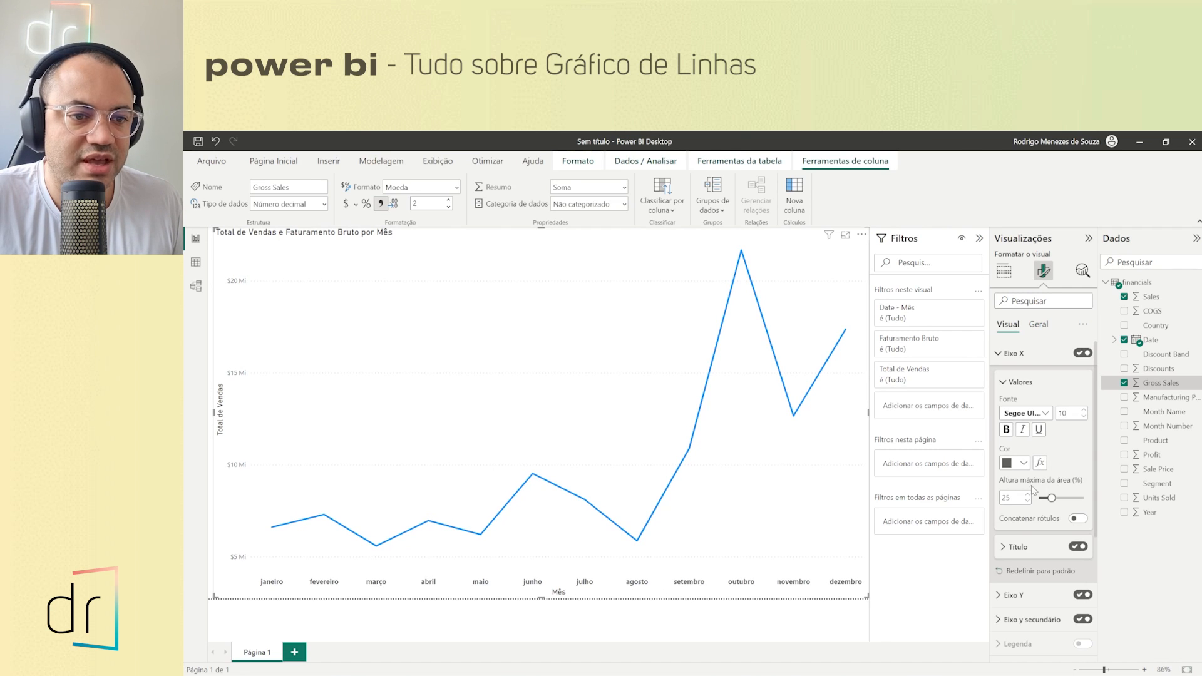
click(1023, 464)
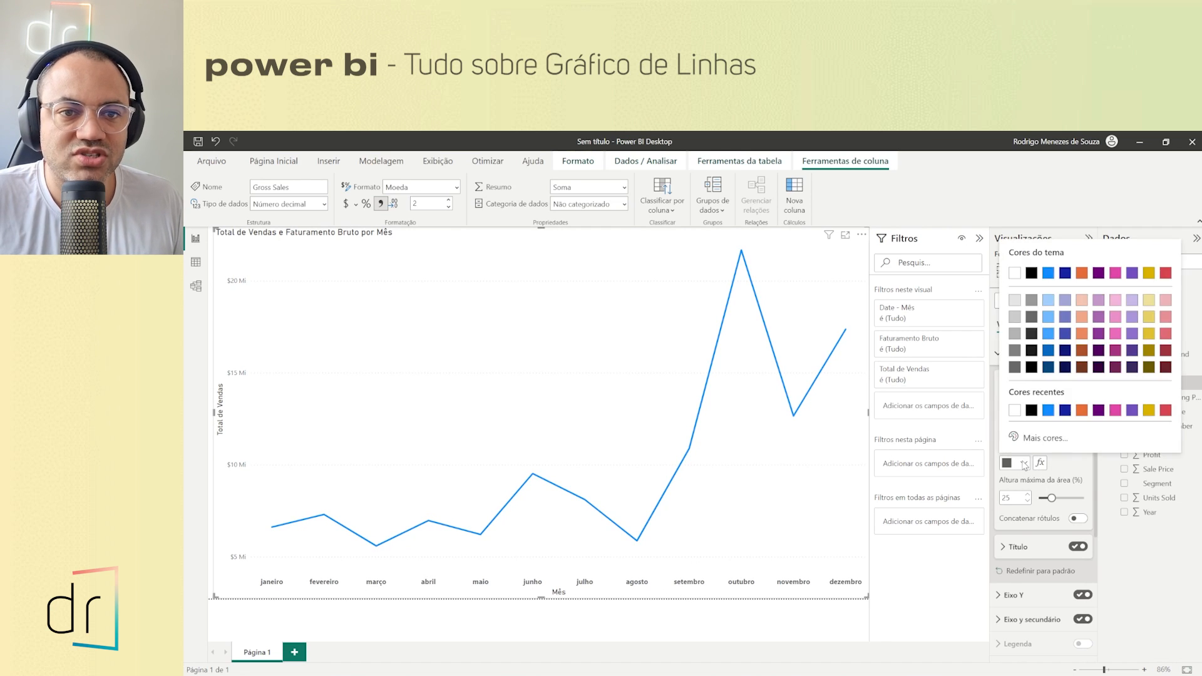
click(1031, 273)
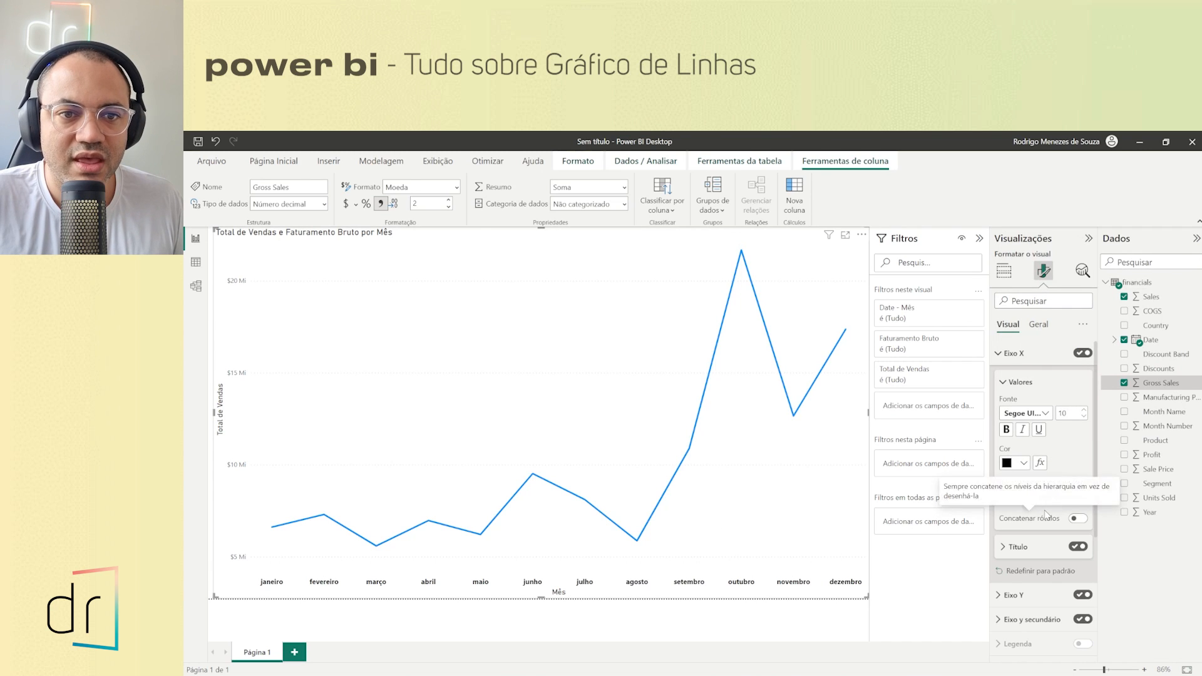
Step: Reduce the X-axis maximum area height to 20%
mouse_move(1051, 498)
mouse_down()
mouse_move(1067, 499)
mouse_move(1050, 498)
mouse_up()
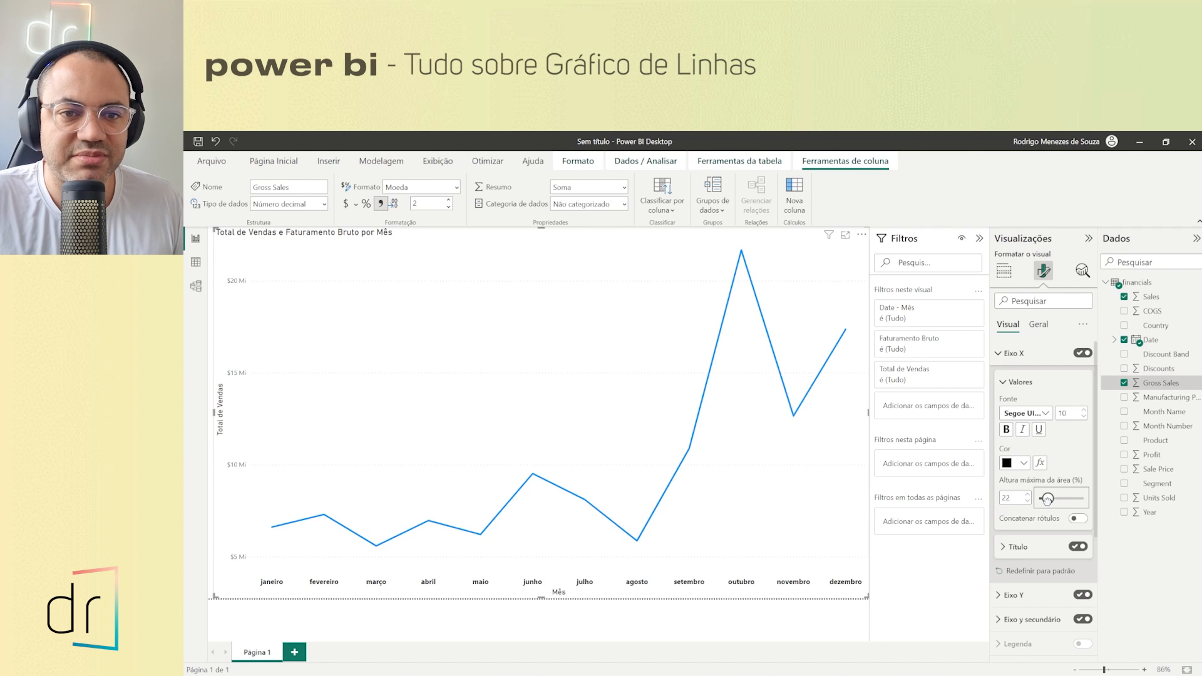
drag(1047, 499, 1044, 499)
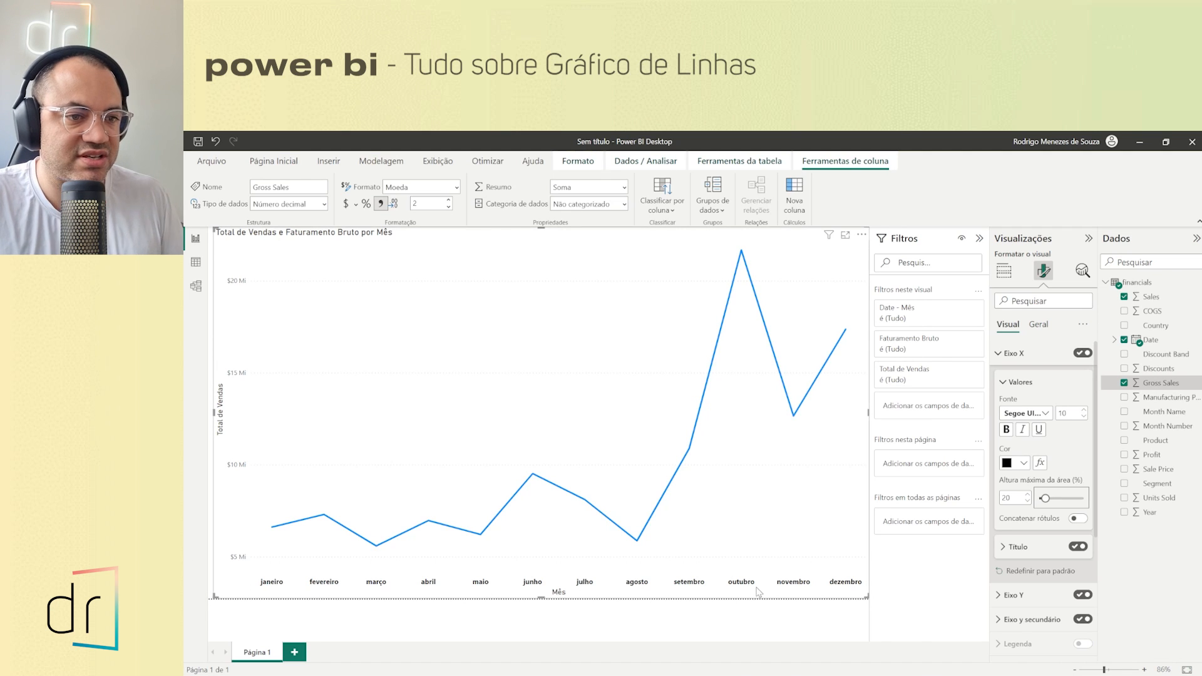
mouse_move(857, 575)
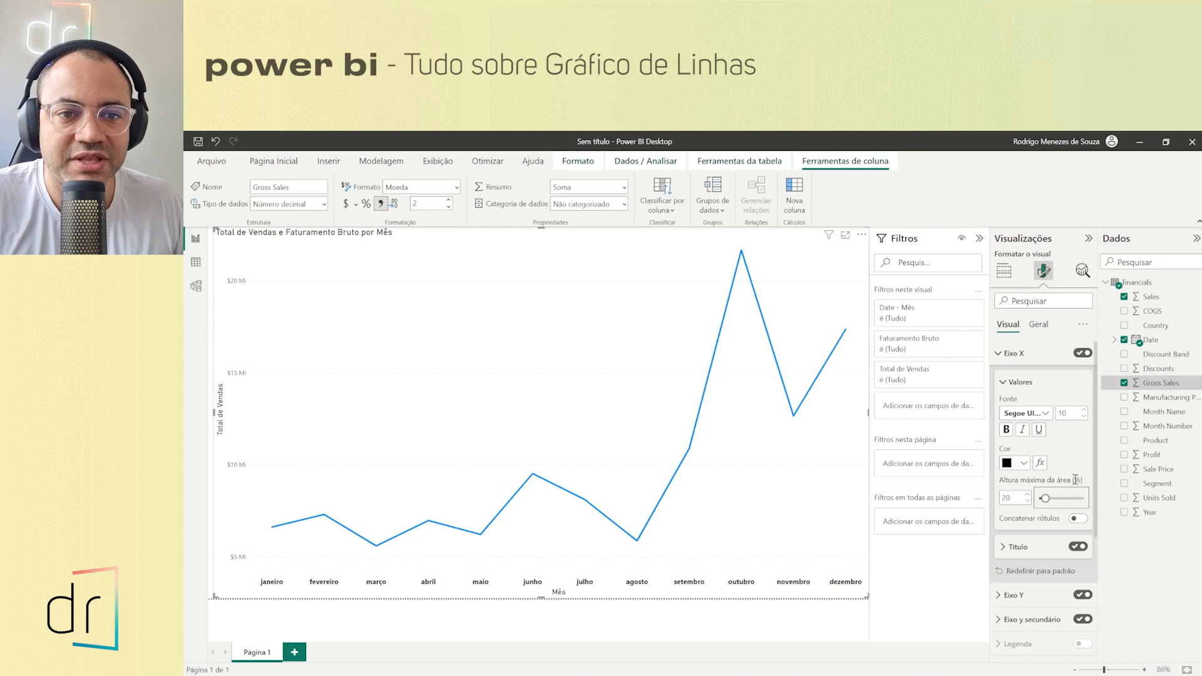
mouse_move(1075, 479)
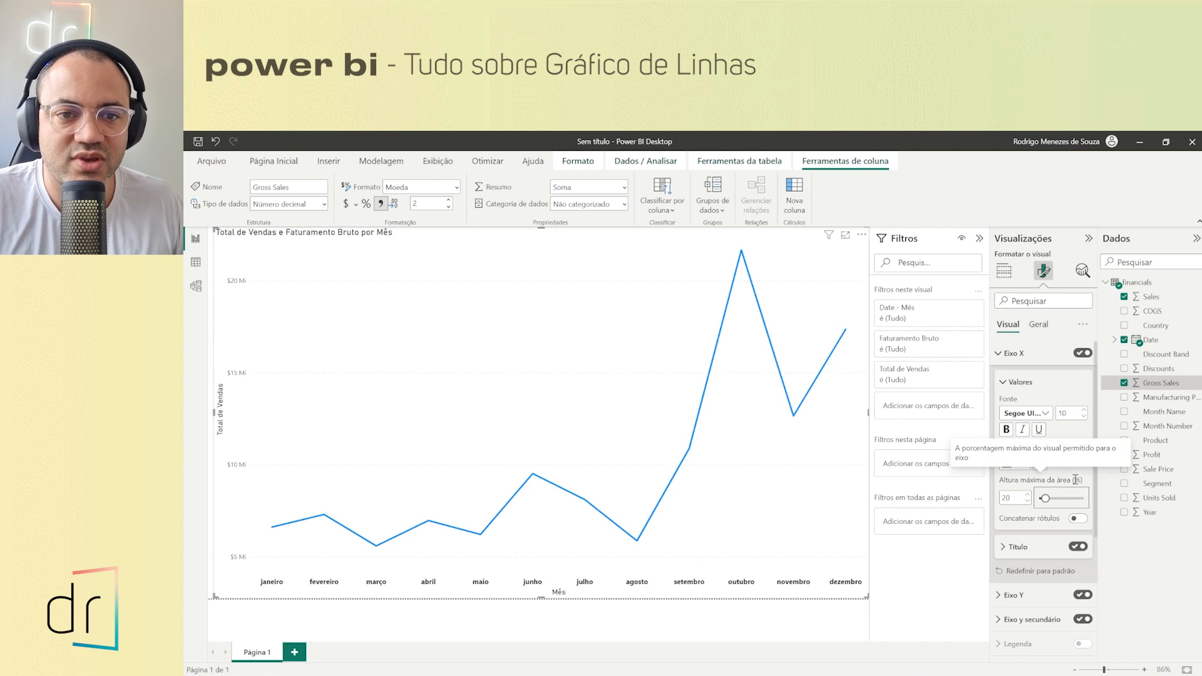
Step: Turn off the X-axis title of the line chart and close the X-axis settings
click(1002, 548)
scroll(1002, 548, down, 1)
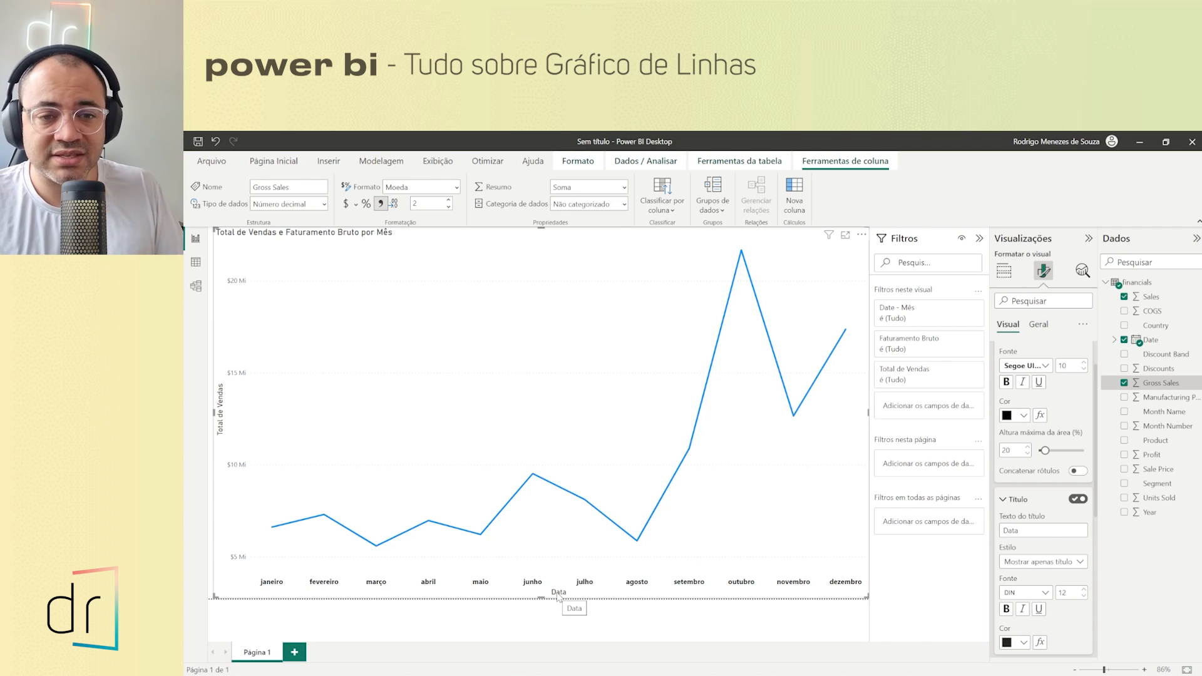
click(1076, 499)
click(1005, 500)
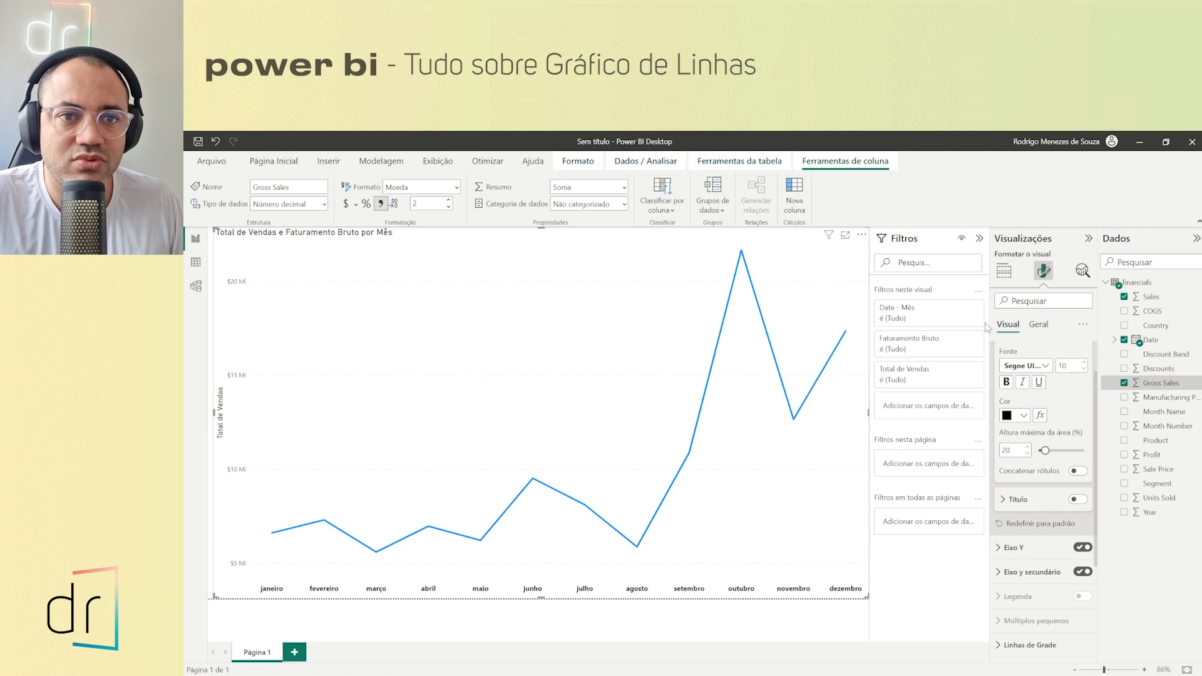
scroll(1024, 371, up, 2)
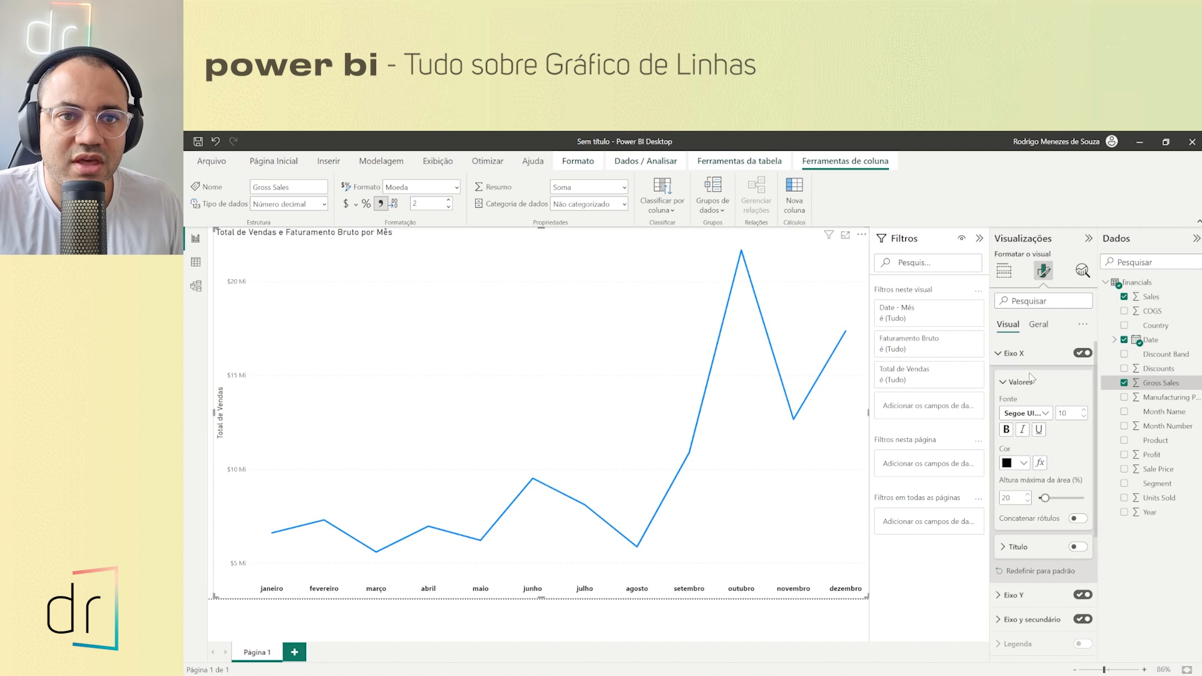
click(999, 354)
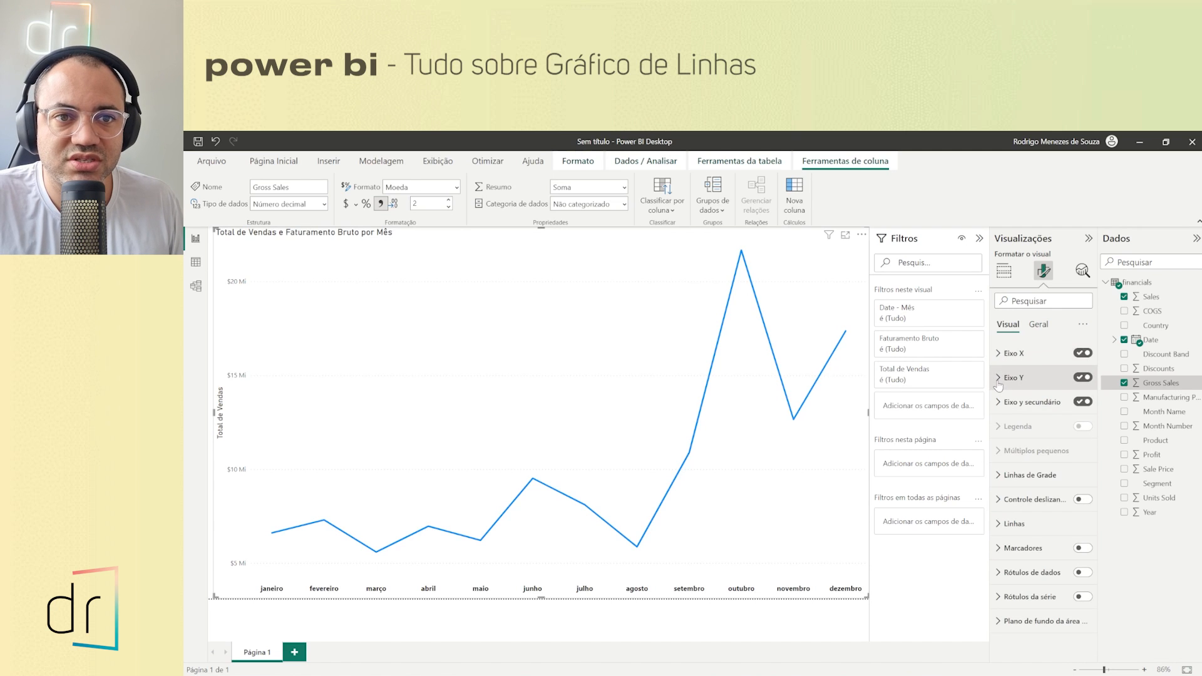
Step: Set the minimum of the Y-axis range to 0
click(998, 378)
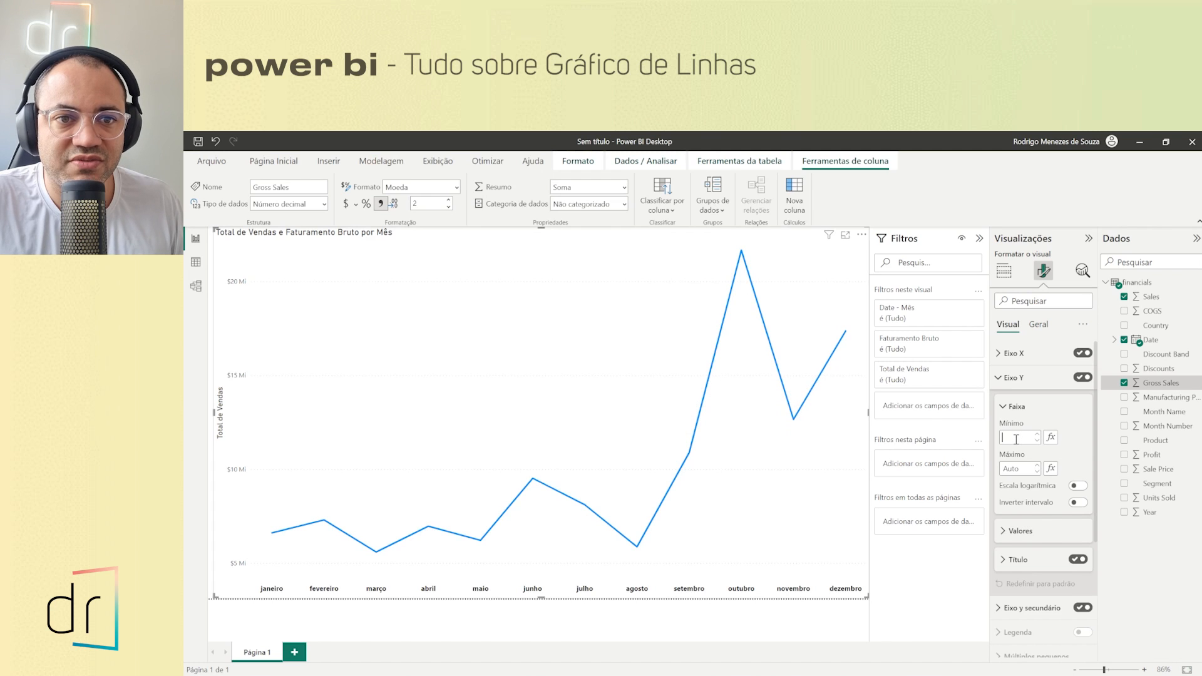
text(0)
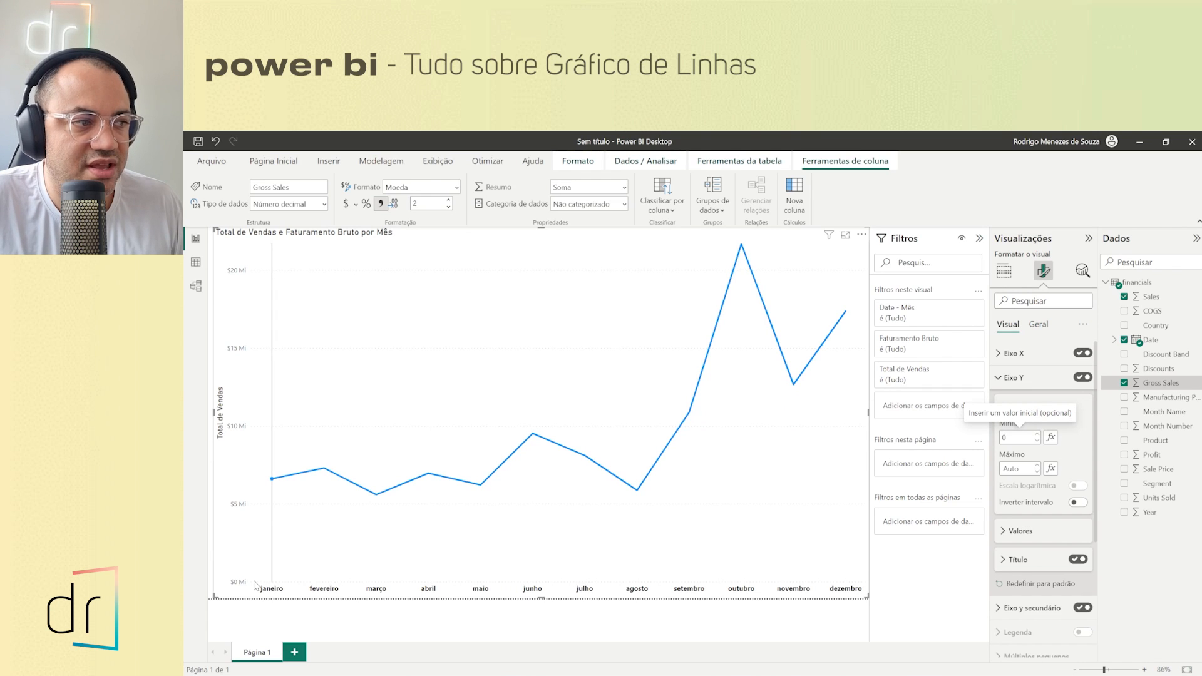
mouse_move(254, 585)
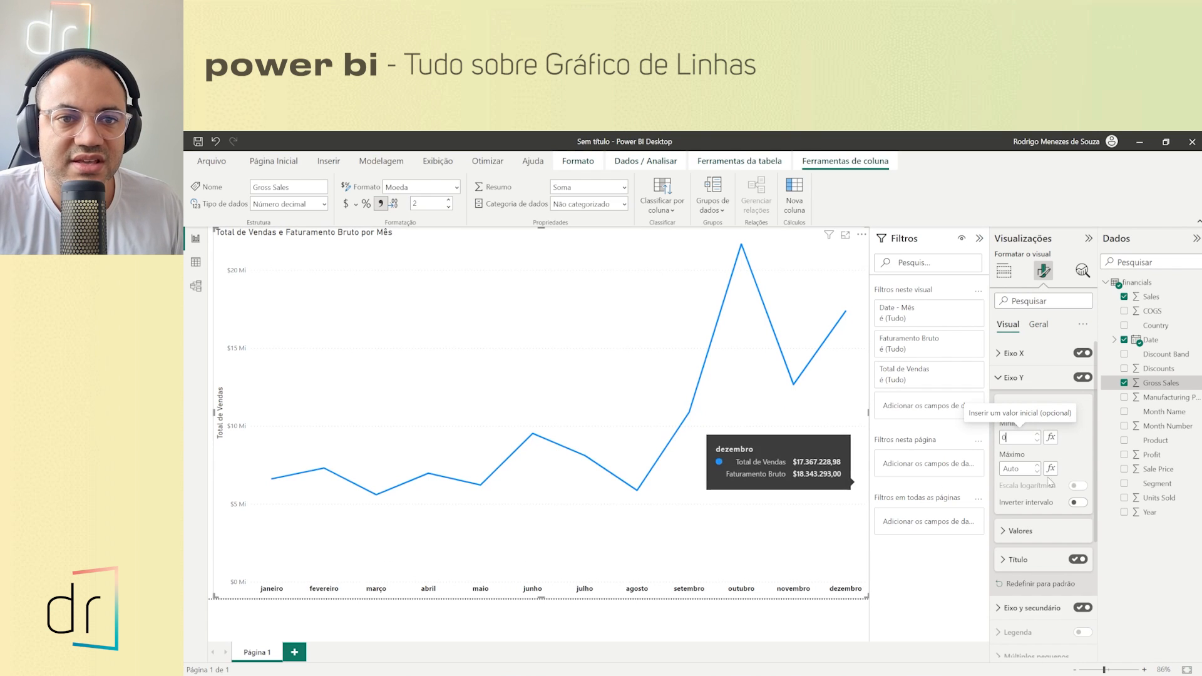
Step: Clear the minimum of the Y-axis range to return it to Auto
key(BackSpace)
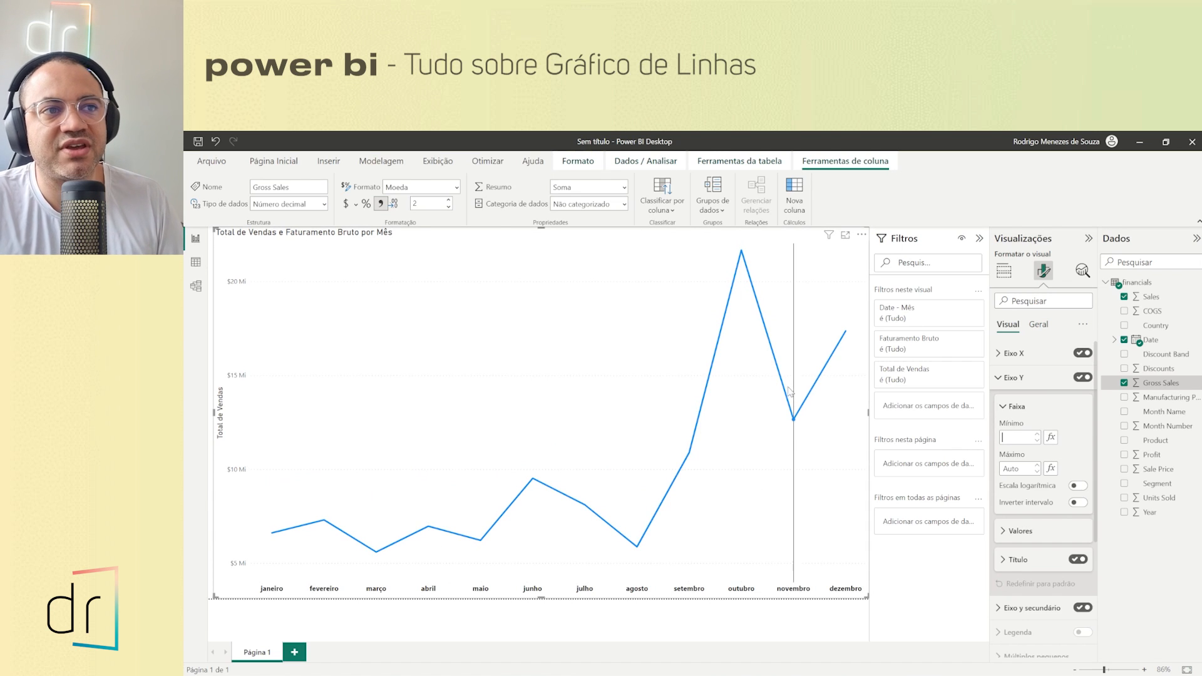
mouse_move(795, 394)
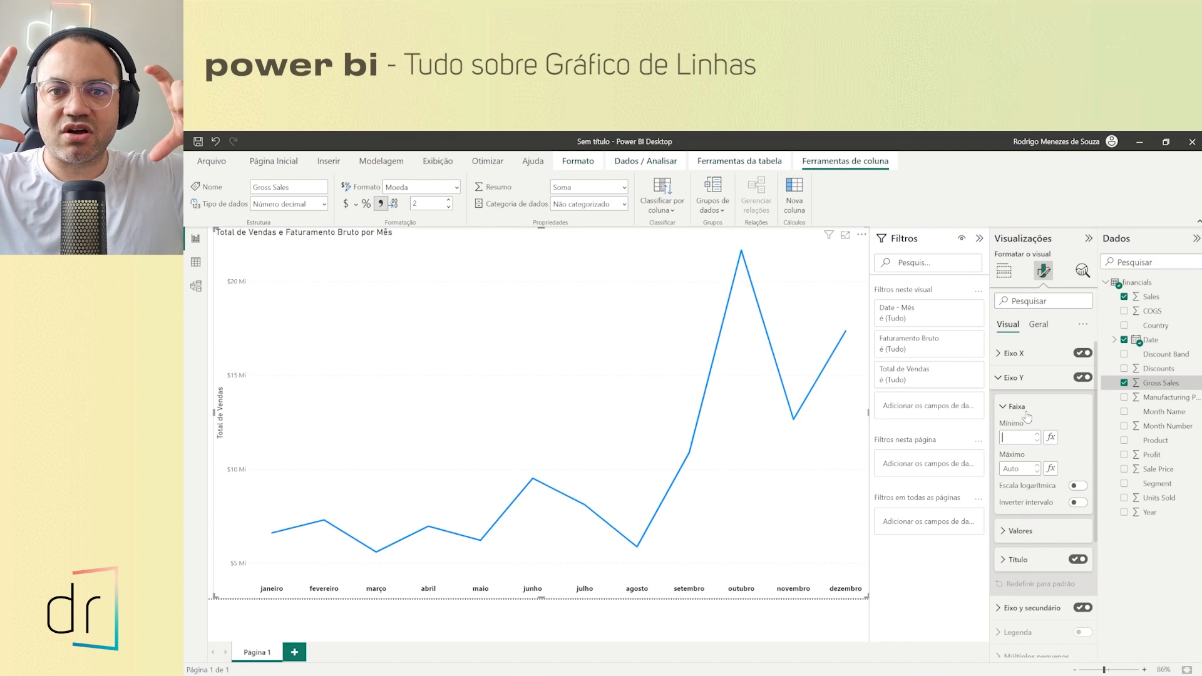
click(1025, 436)
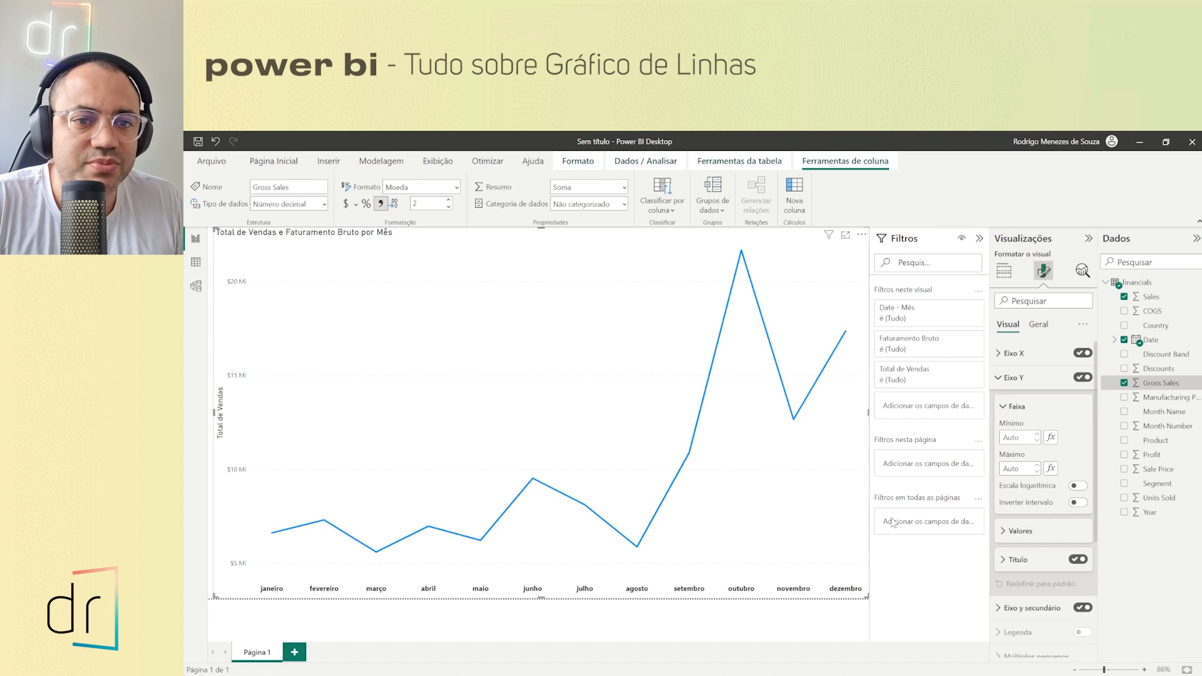
Step: Increase the font size of the Y-axis values to 19
click(1003, 534)
scroll(1008, 535, down, 1)
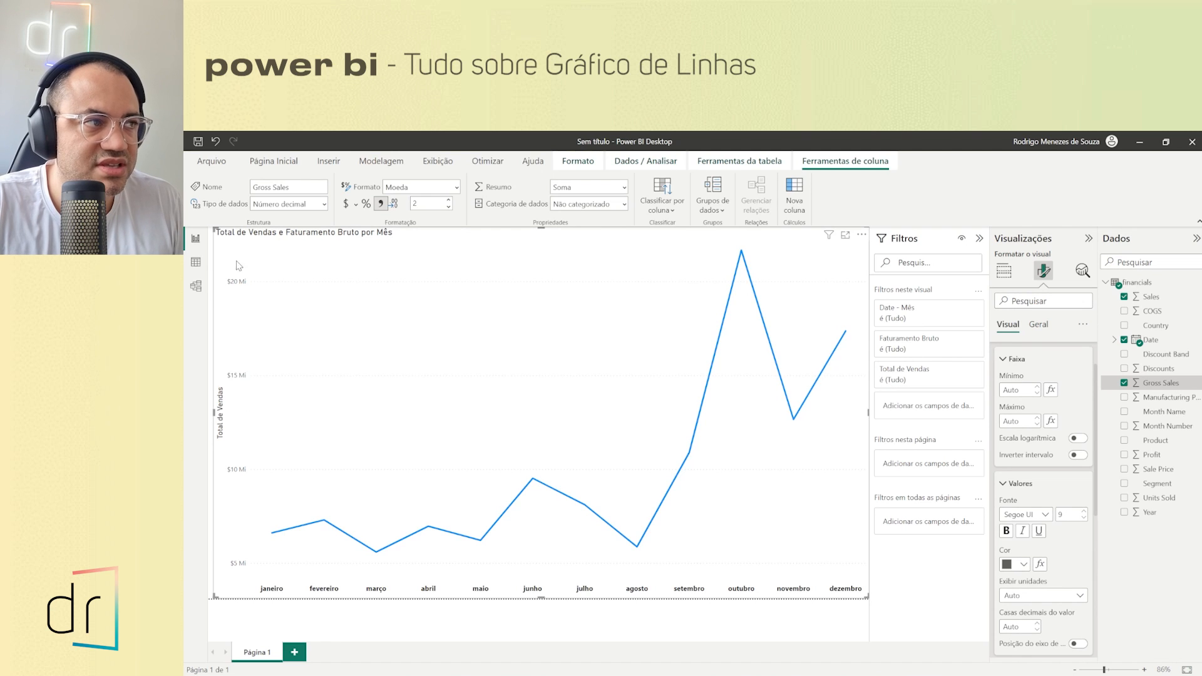
click(1084, 511)
click(1084, 511)
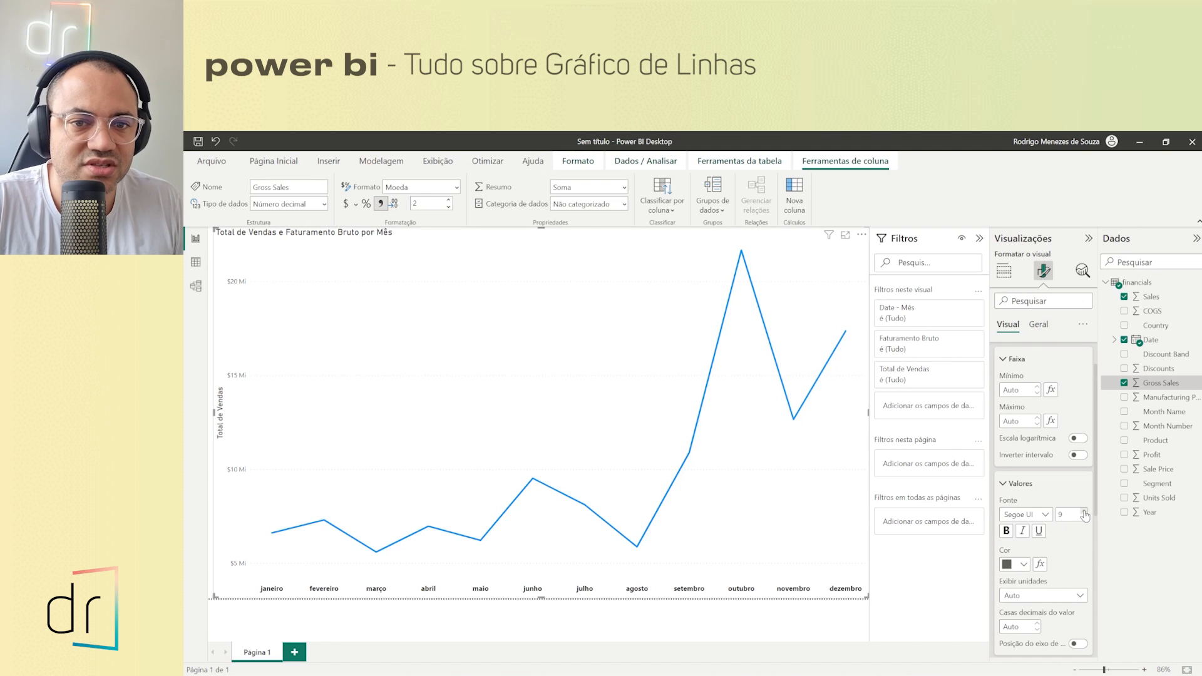
click(1084, 511)
click(1084, 511)
click(1084, 511)
click(1084, 511)
click(1084, 512)
click(1084, 511)
click(1084, 511)
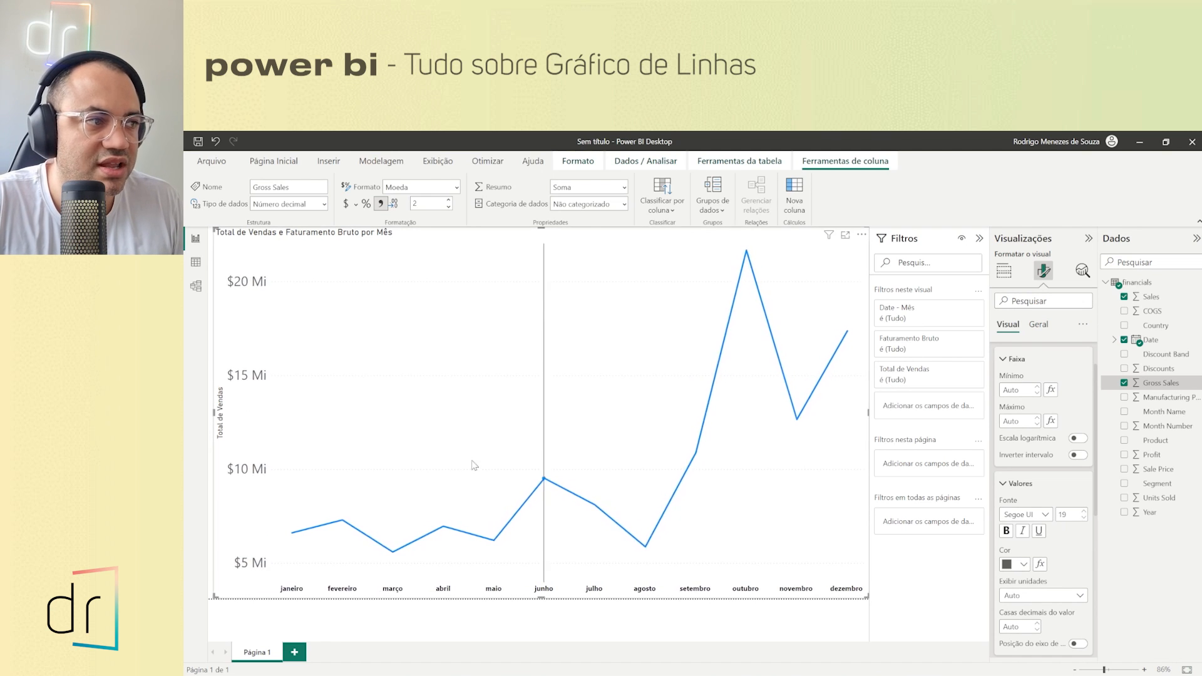
click(1084, 512)
Step: Return the Y-axis values to font size 9 and collapse their settings
click(1083, 518)
click(1083, 517)
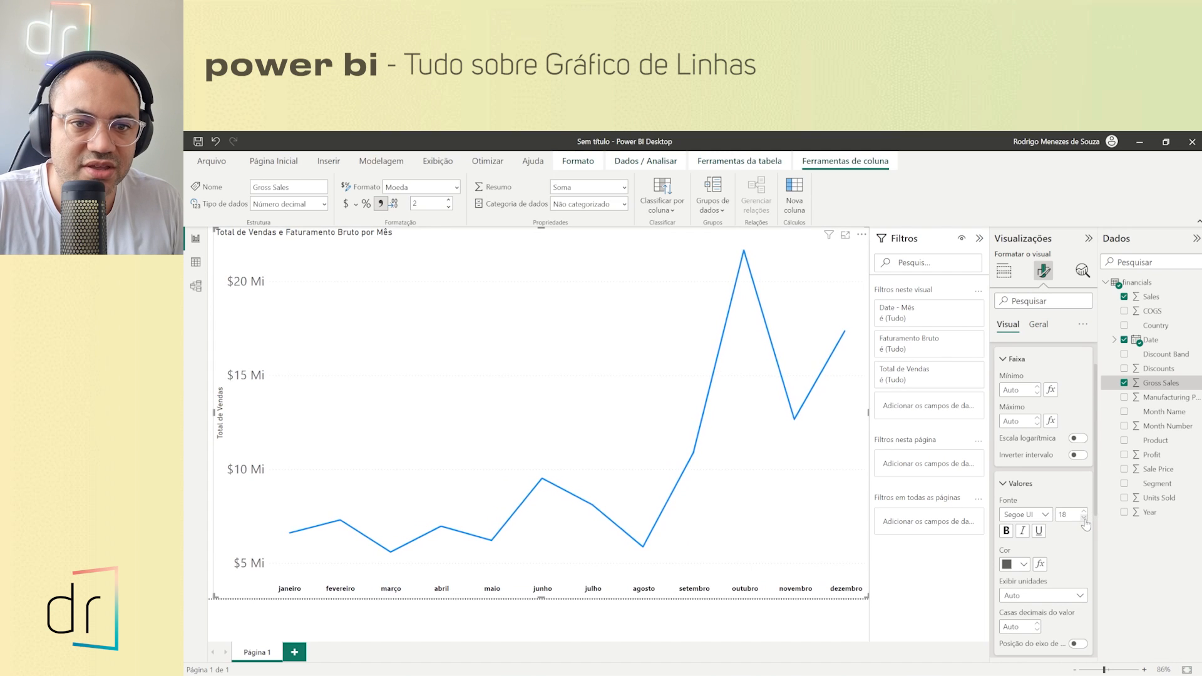
click(1083, 517)
click(1084, 517)
click(1083, 518)
click(1083, 517)
click(1083, 518)
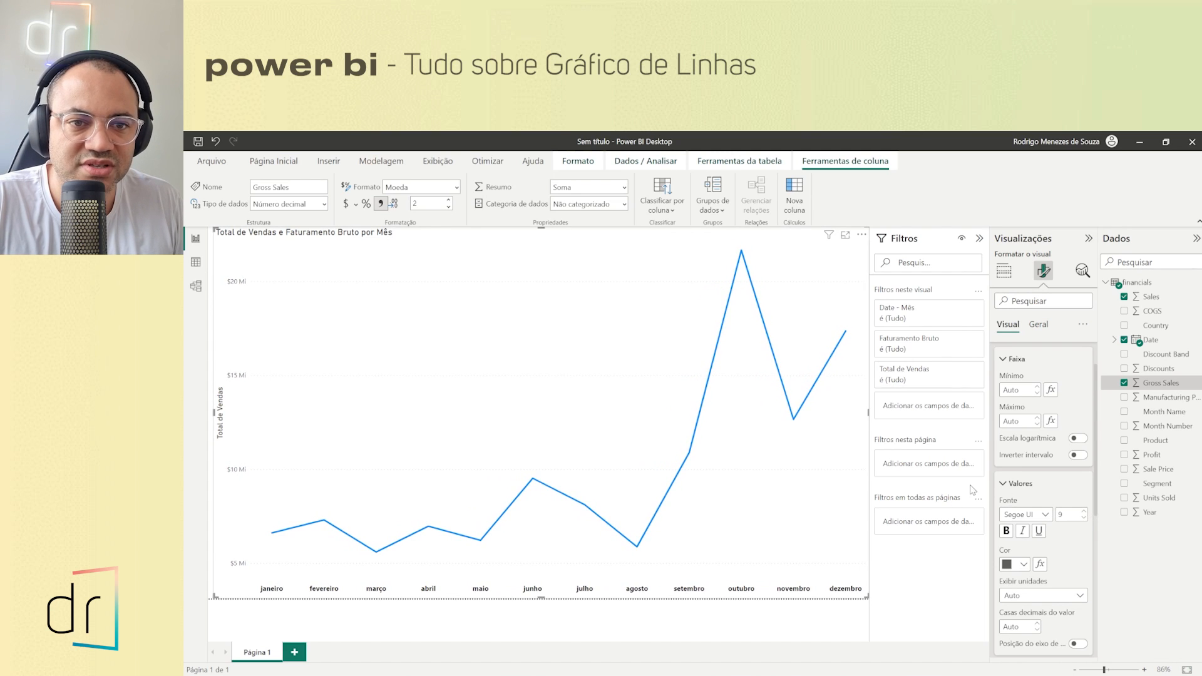
click(1002, 488)
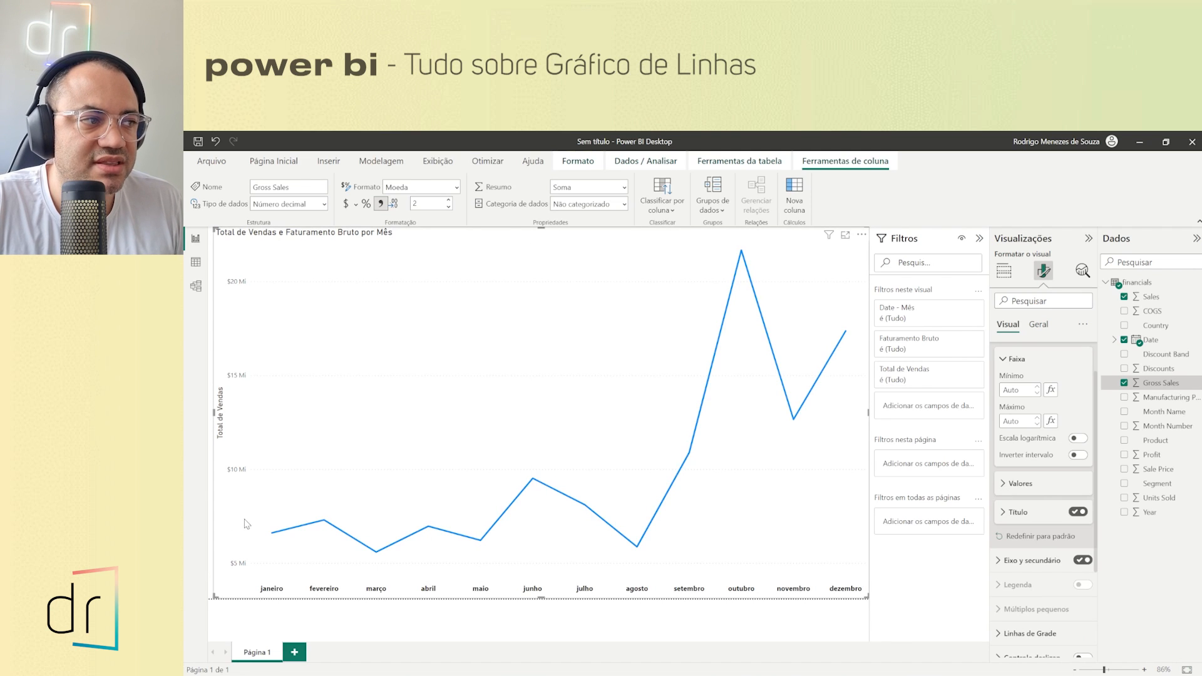
Step: Turn the Y-axis title off and back on to compare the chart with and without it
click(1078, 512)
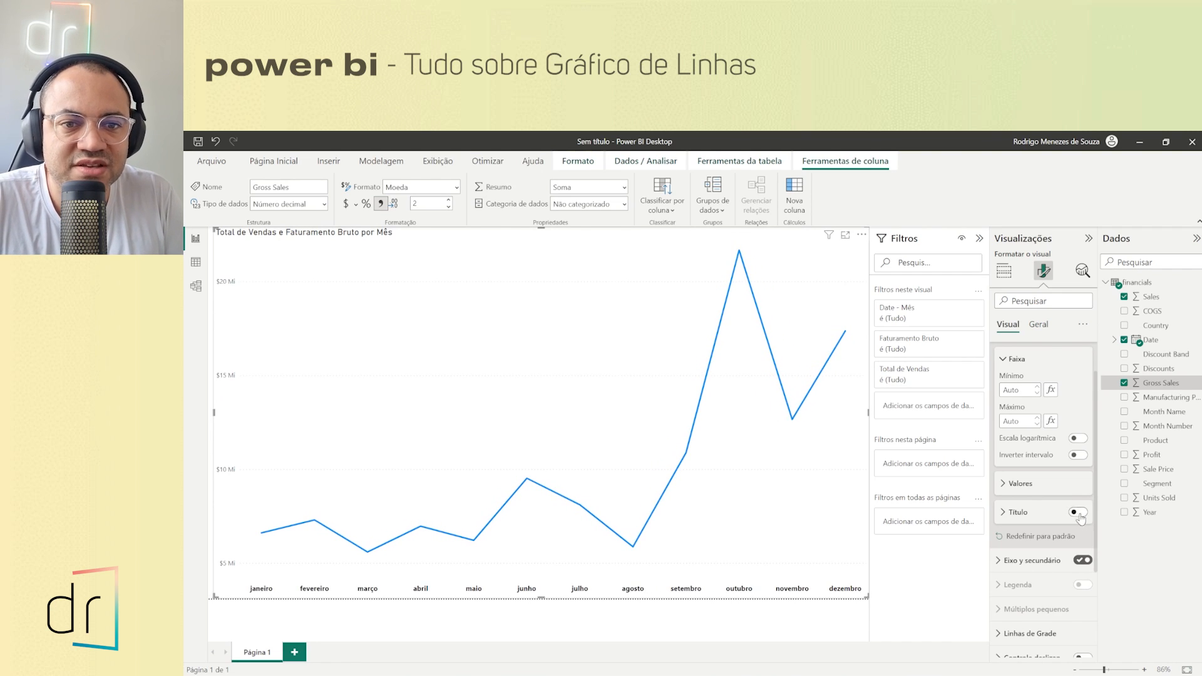
click(1078, 511)
scroll(1076, 438, up, 1)
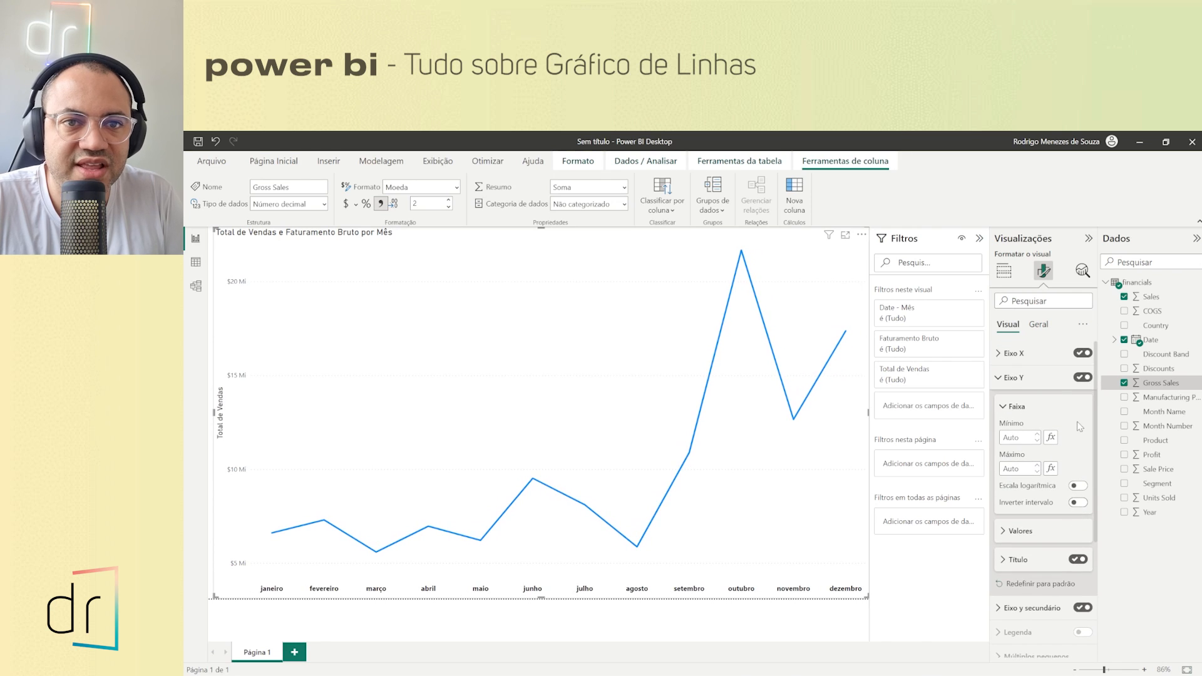
Step: Turn off the Y-axis of the line chart
click(1083, 378)
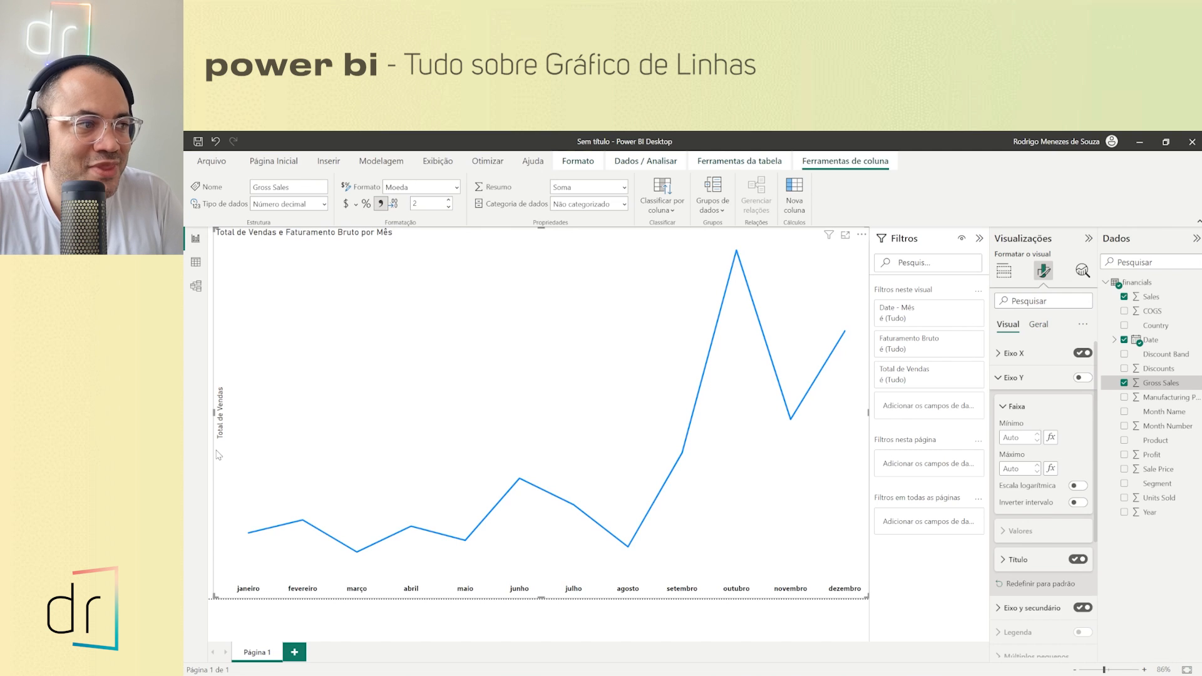
click(1084, 379)
click(1084, 380)
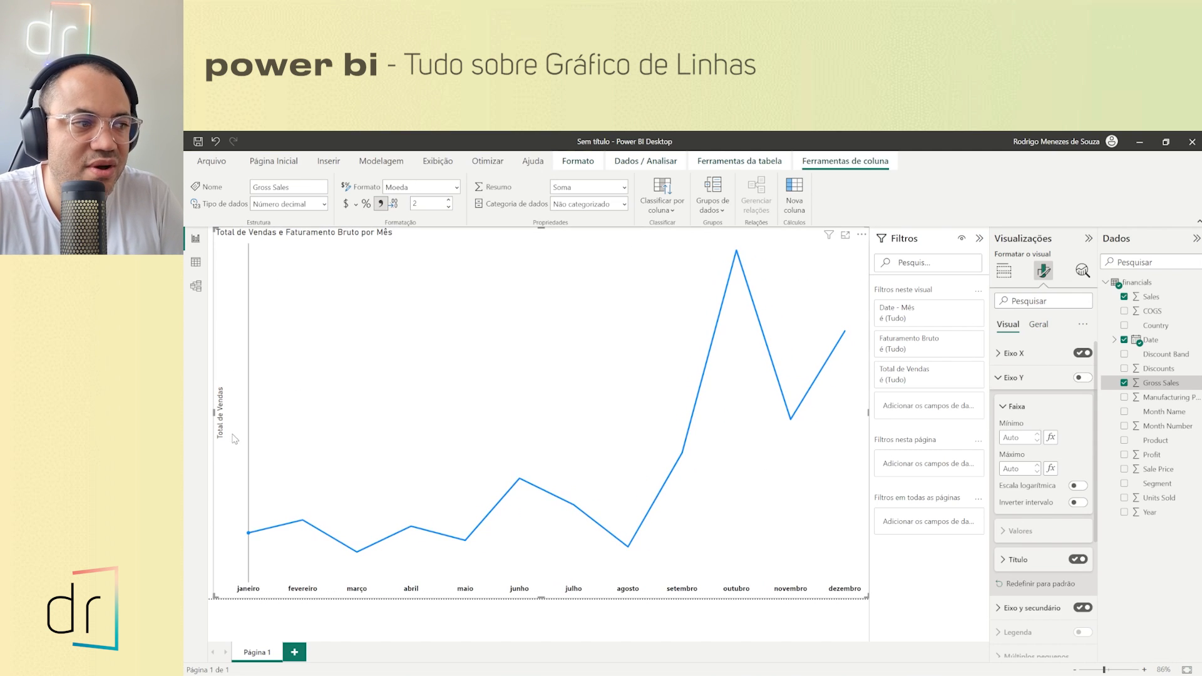
Step: Turn off the Y-axis title of the line chart and close the Y-axis settings
click(1001, 380)
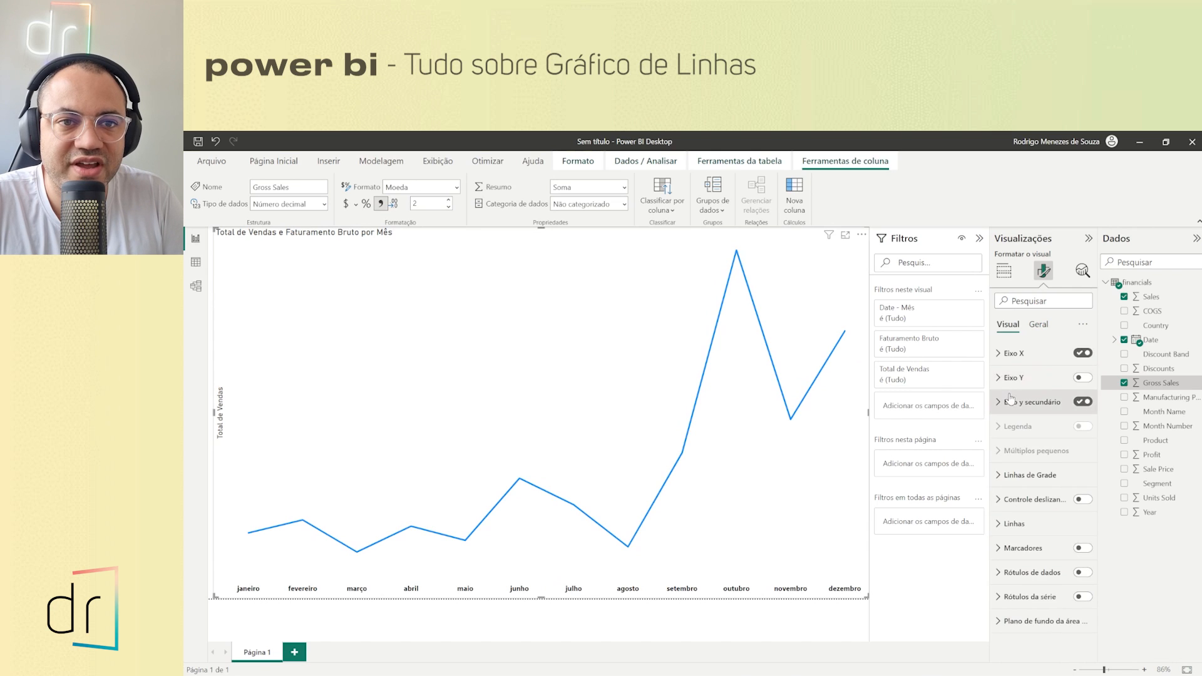
click(1009, 378)
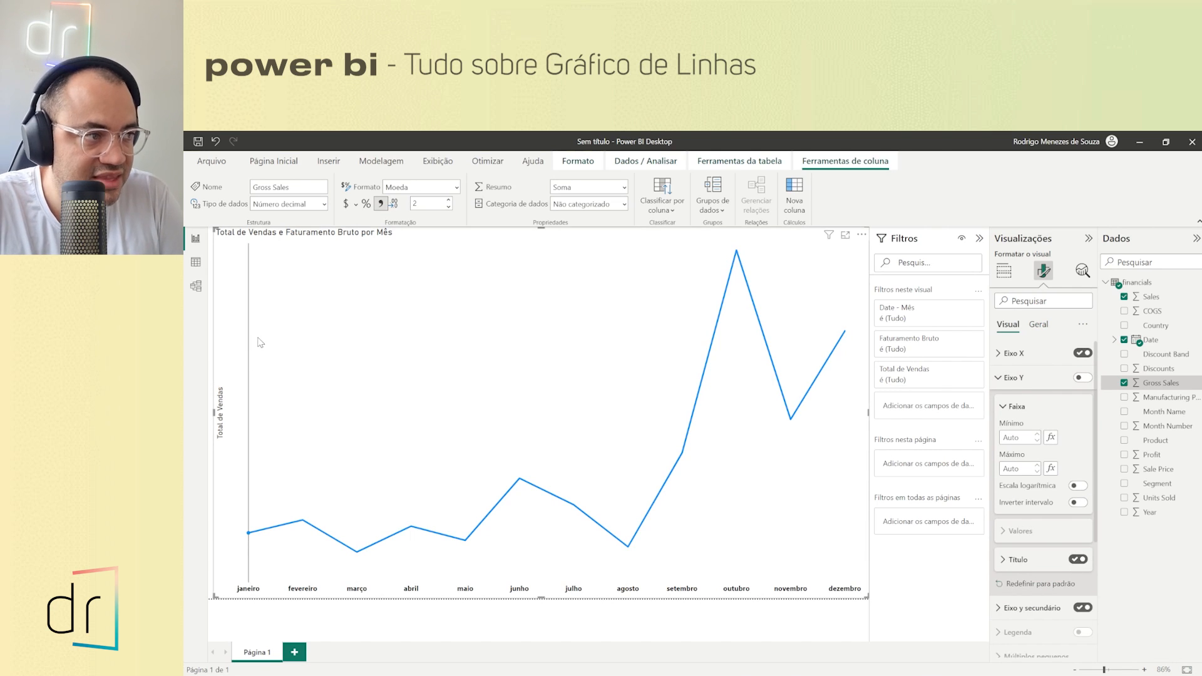
click(1077, 559)
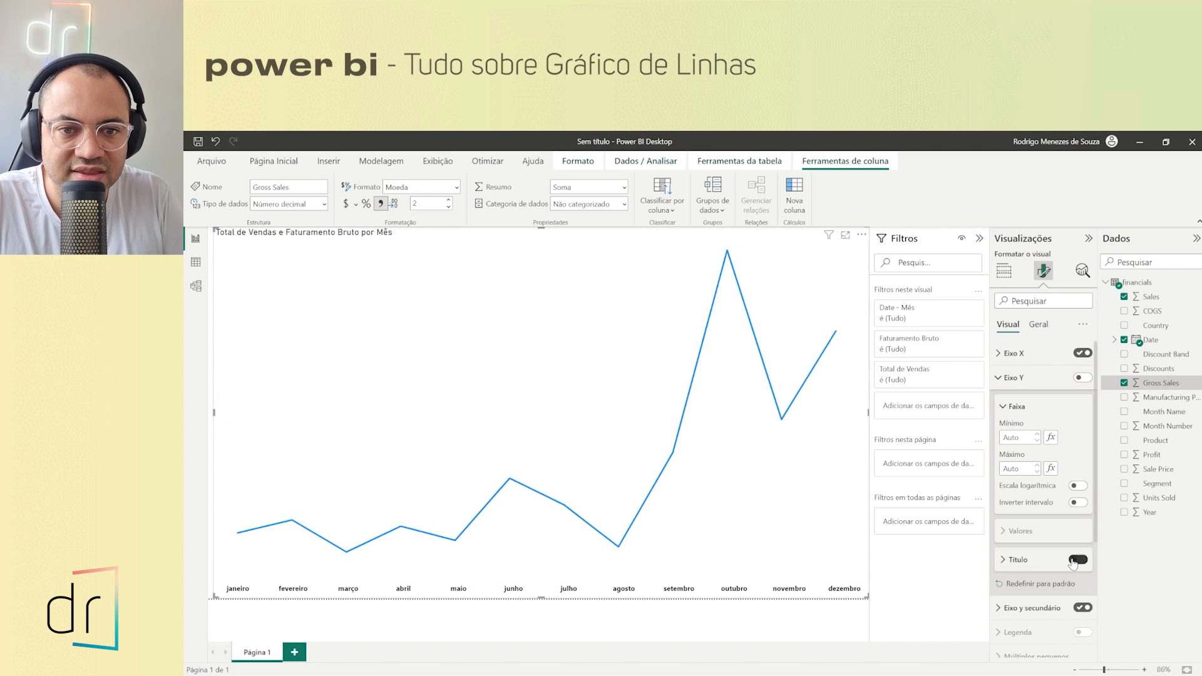
click(1020, 377)
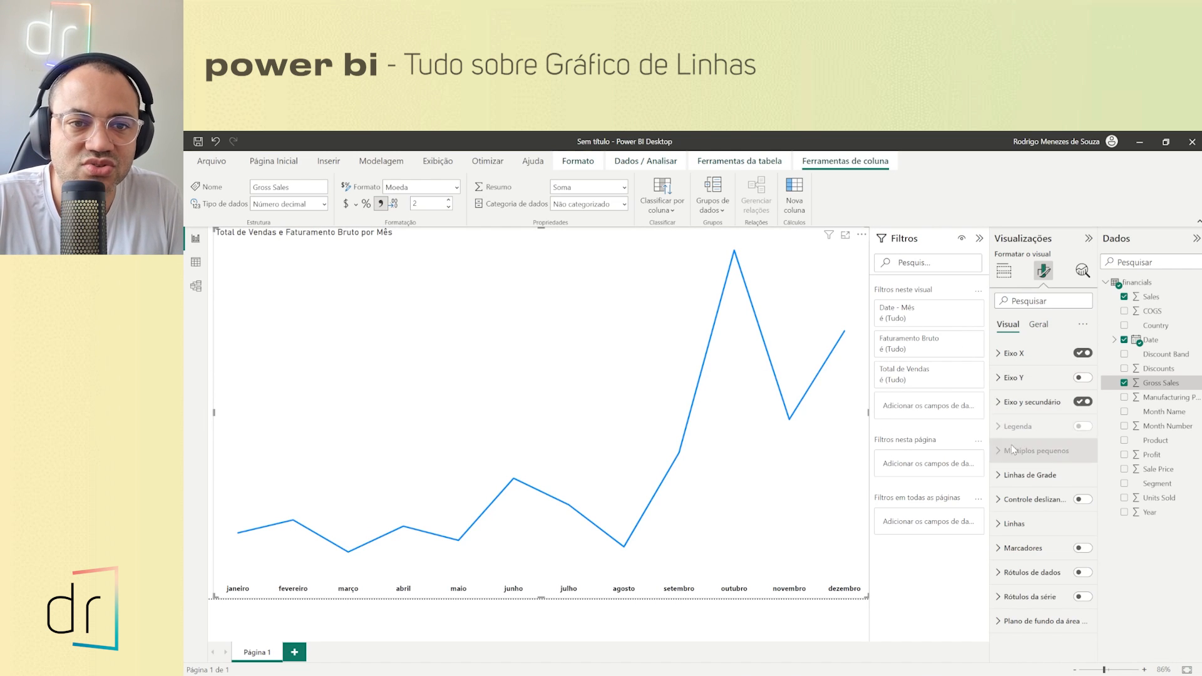
Step: Open the horizontal gridline settings and turn the line chart's Y-axis back on
click(996, 480)
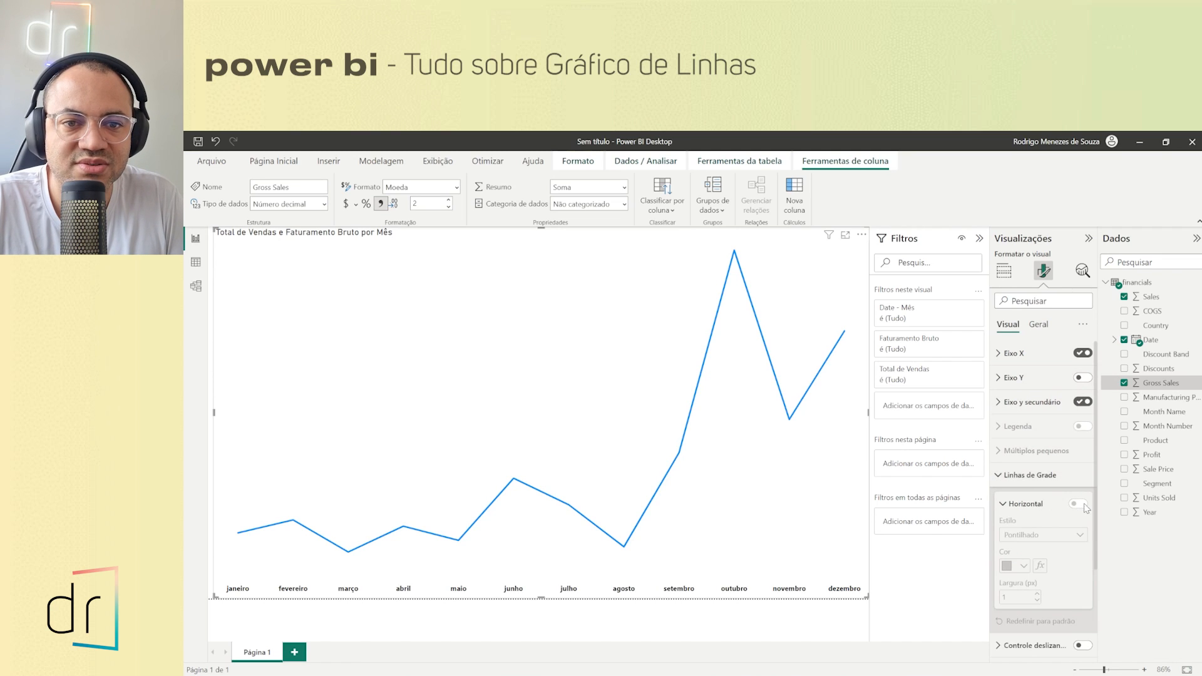
click(1004, 503)
click(1004, 503)
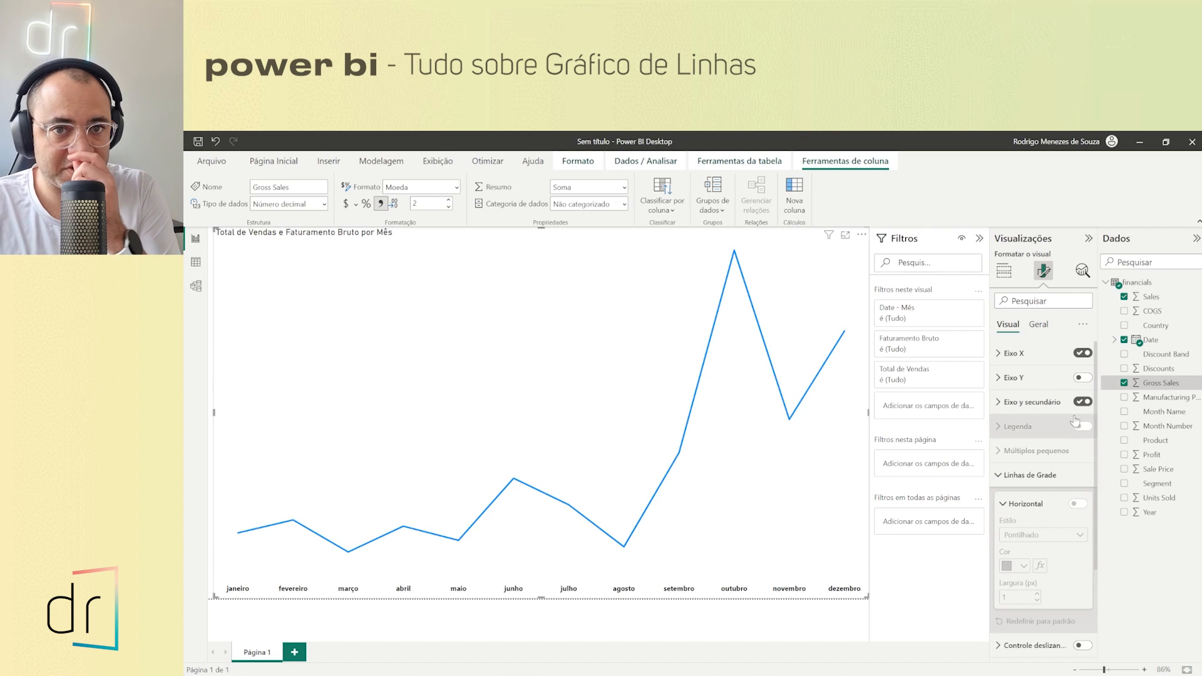
click(1080, 378)
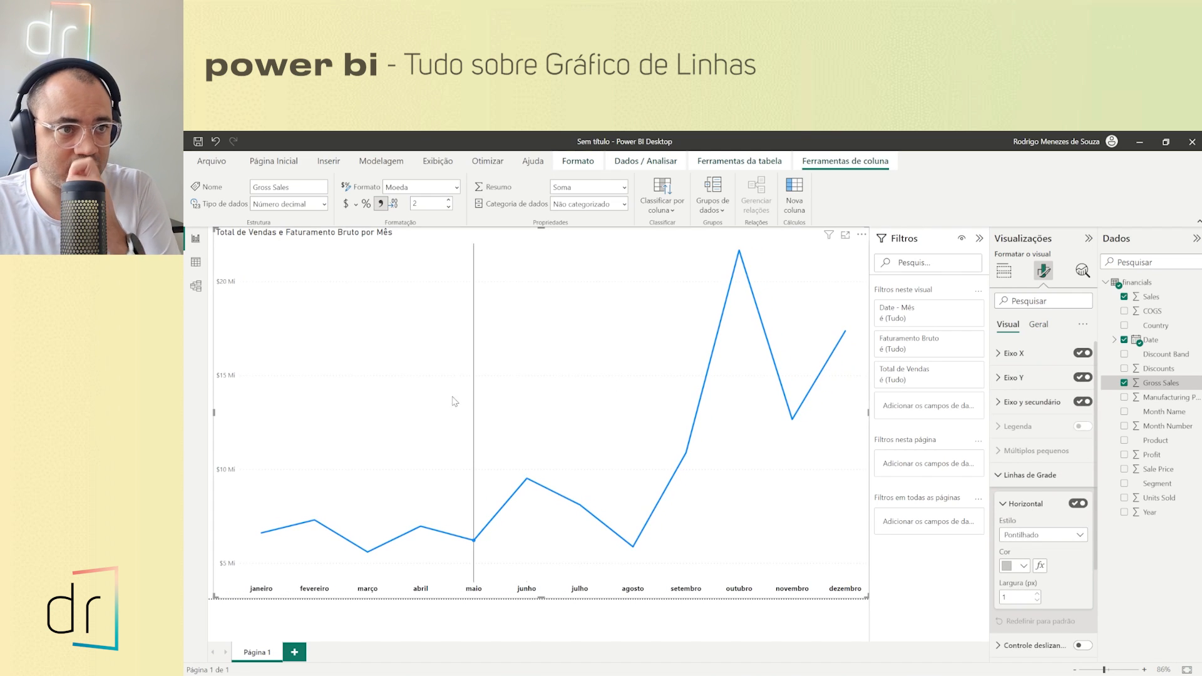